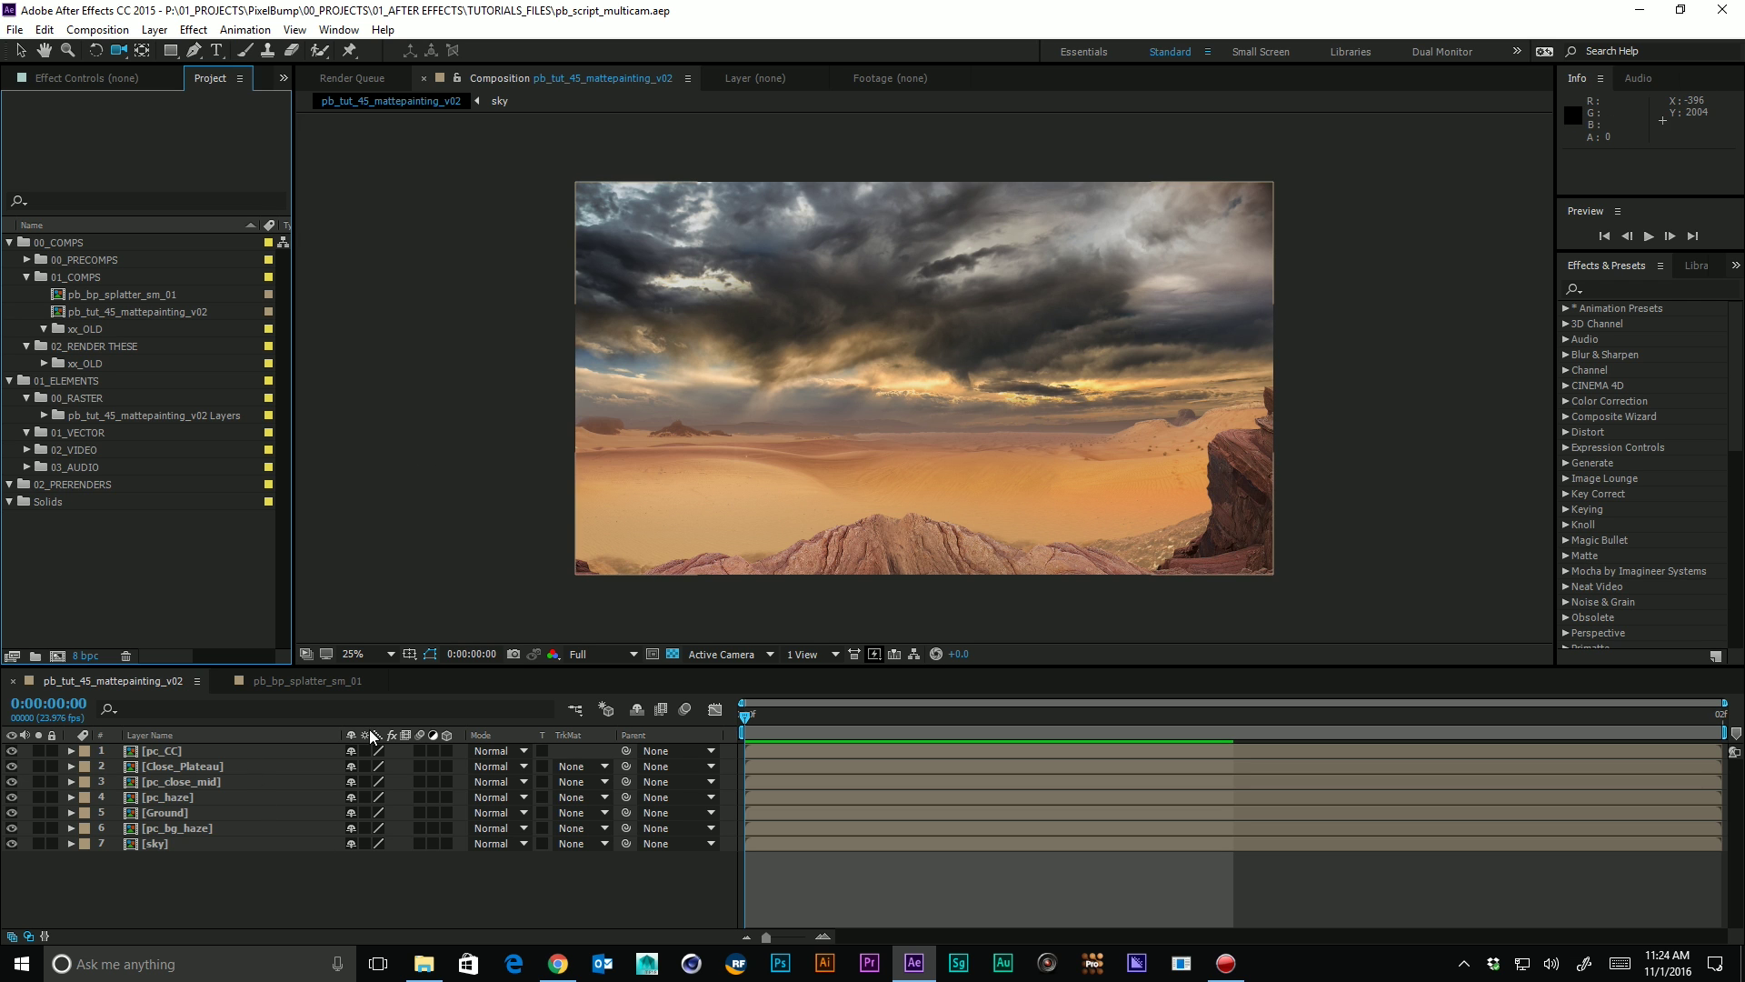
# Select the pc_close_mid layer and step down through the layers to the sky layer
pyautogui.click(199, 750)
pyautogui.click(202, 766)
pyautogui.click(202, 781)
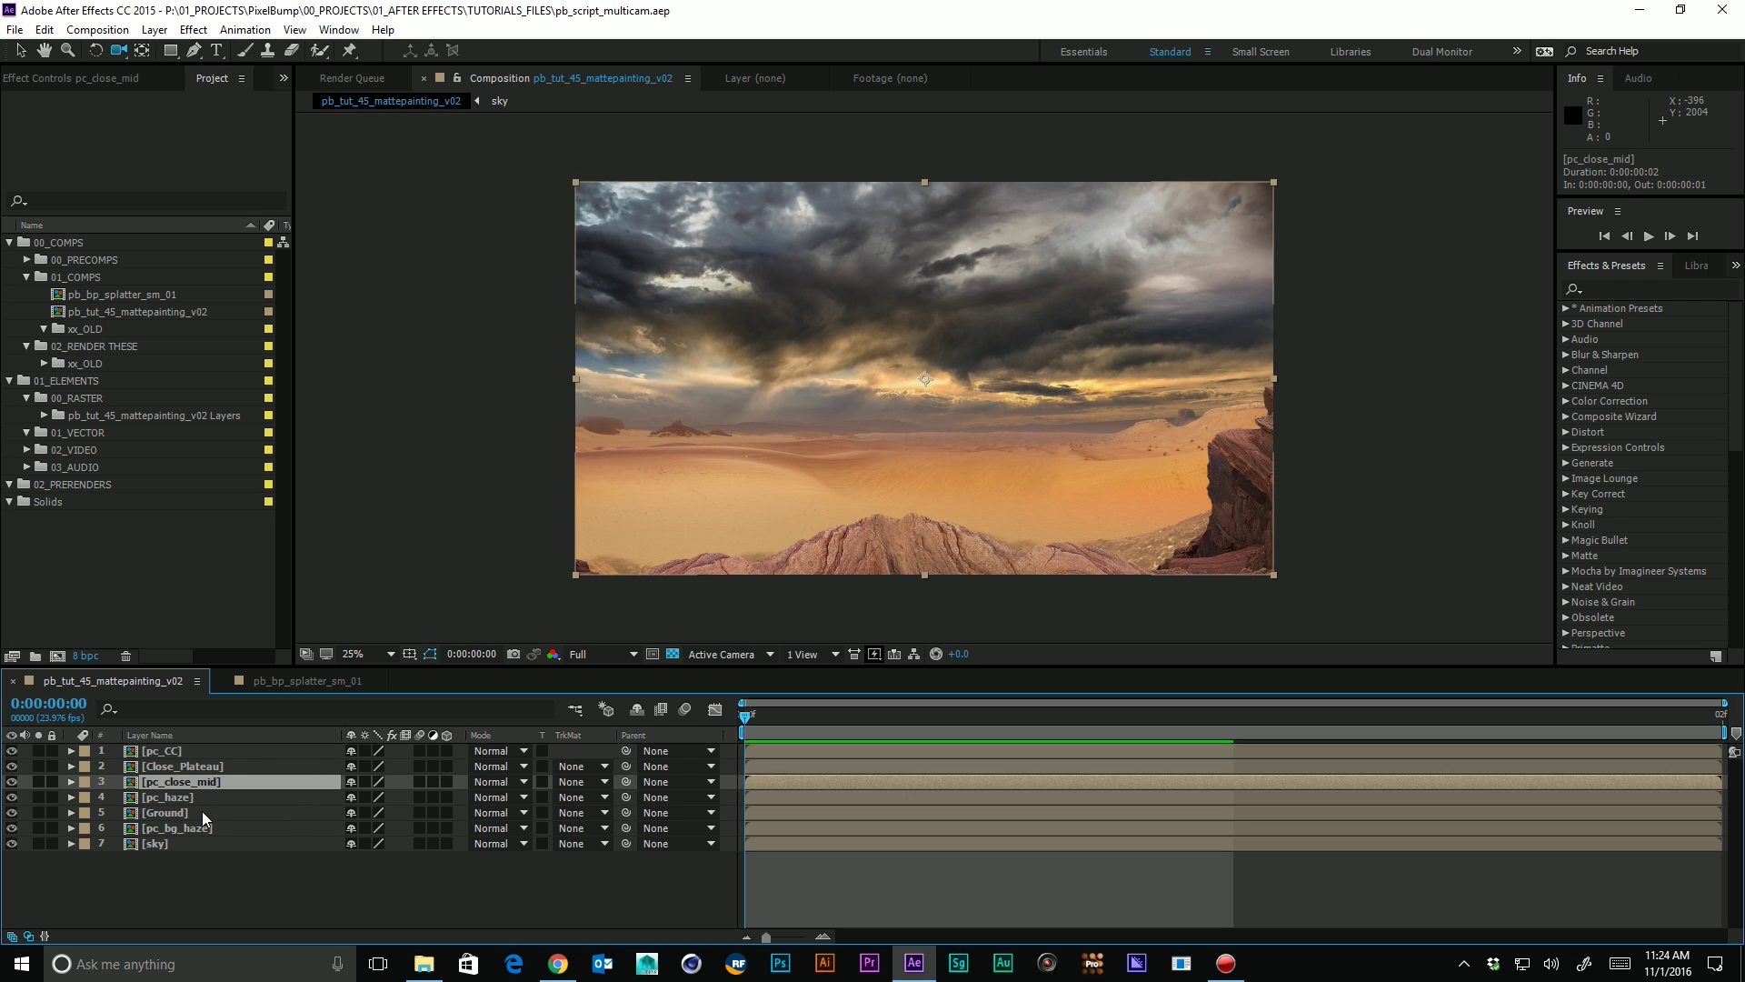
pyautogui.click(202, 813)
pyautogui.click(207, 844)
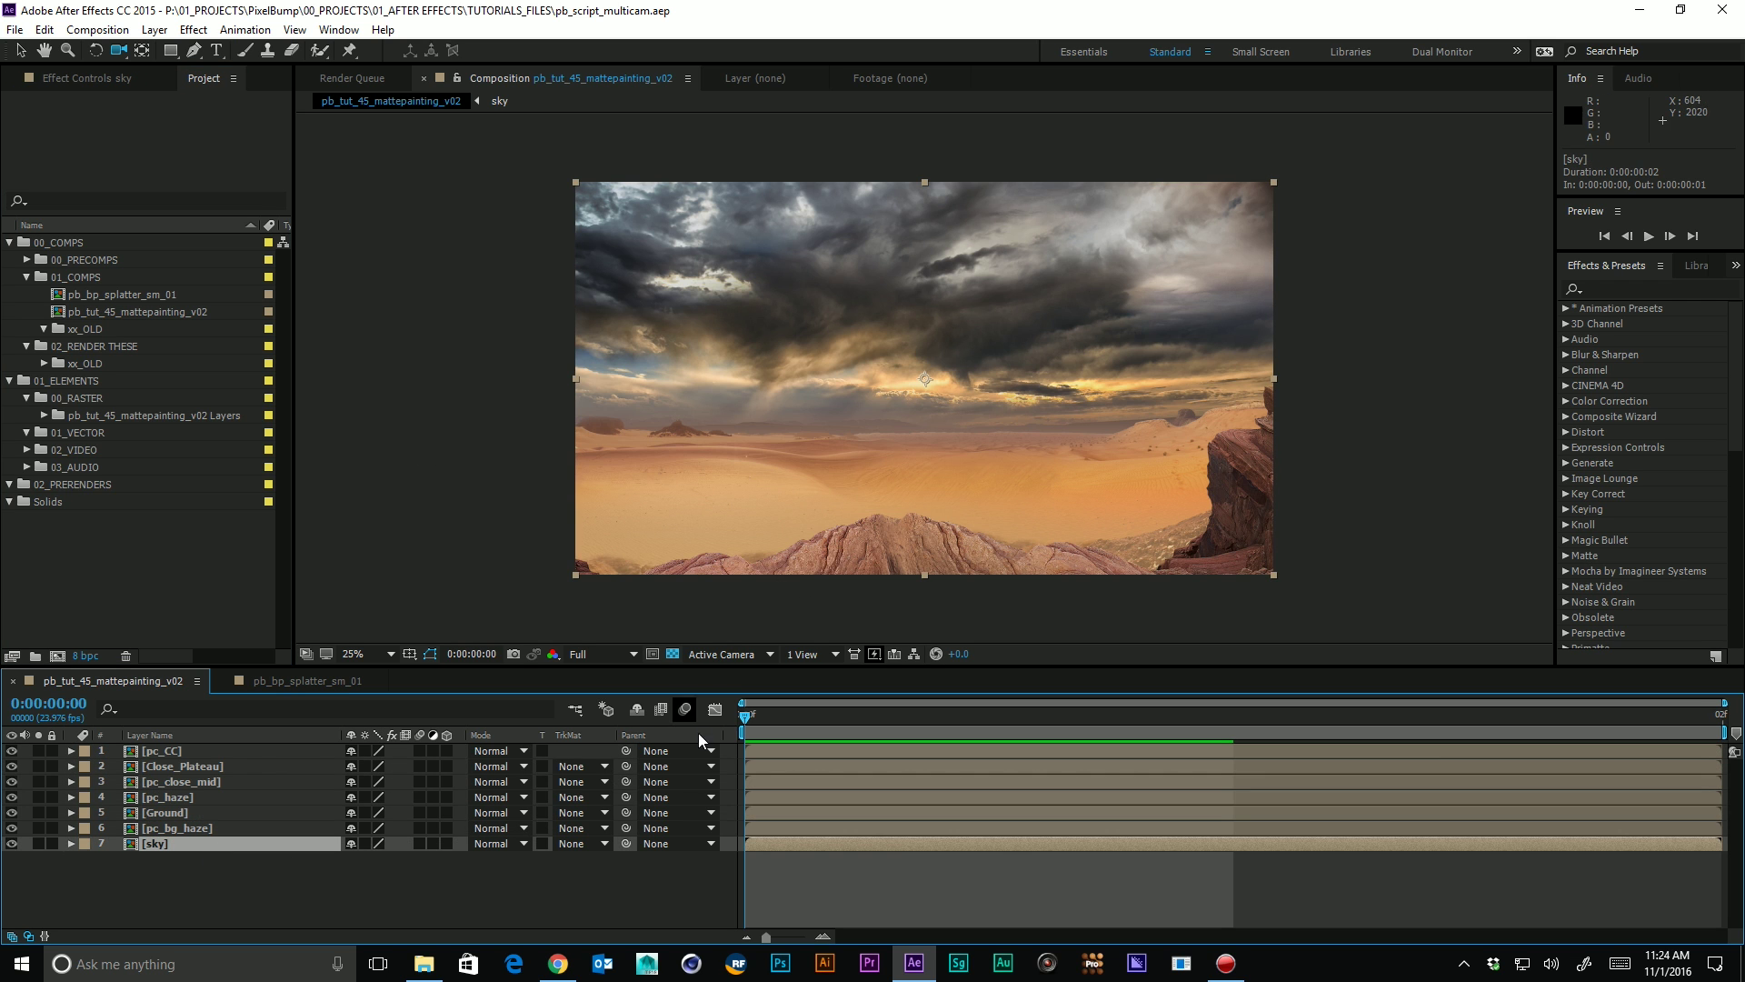
# Select all seven layers, make them 3D and push them back 365 along Z
pyautogui.press('v')
pyautogui.moveTo(267, 910); pyautogui.dragTo(178, 747)
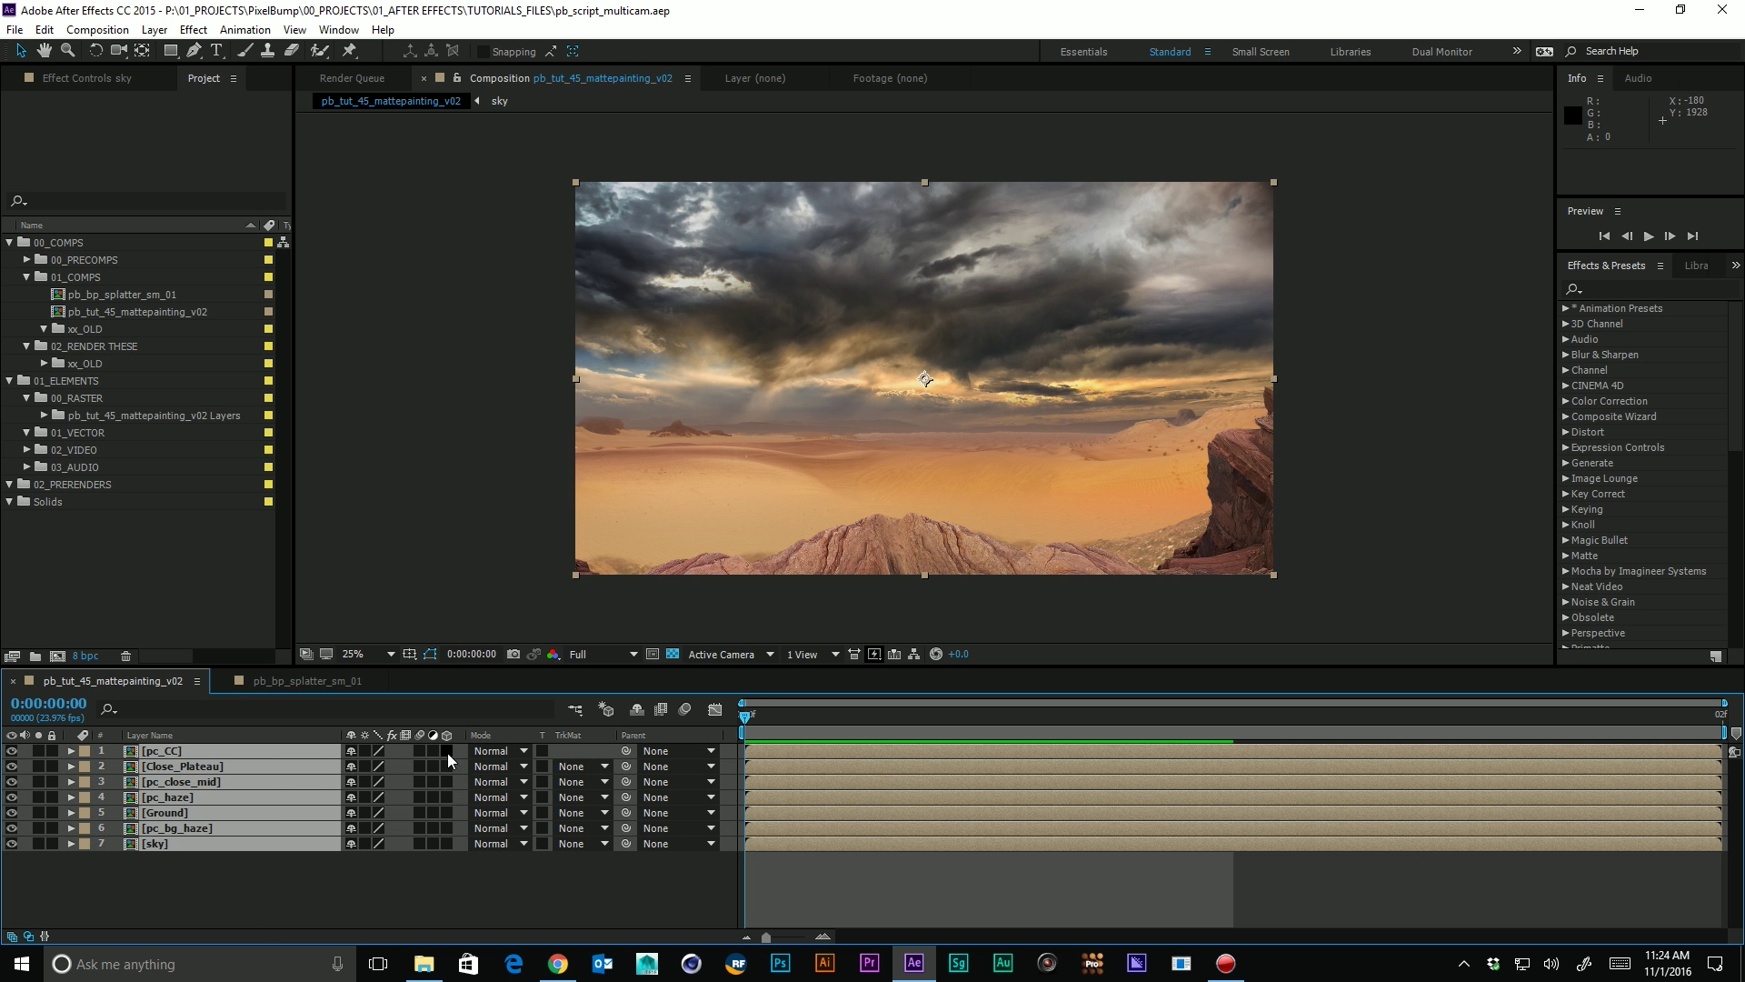
pyautogui.click(447, 751)
pyautogui.press('p')
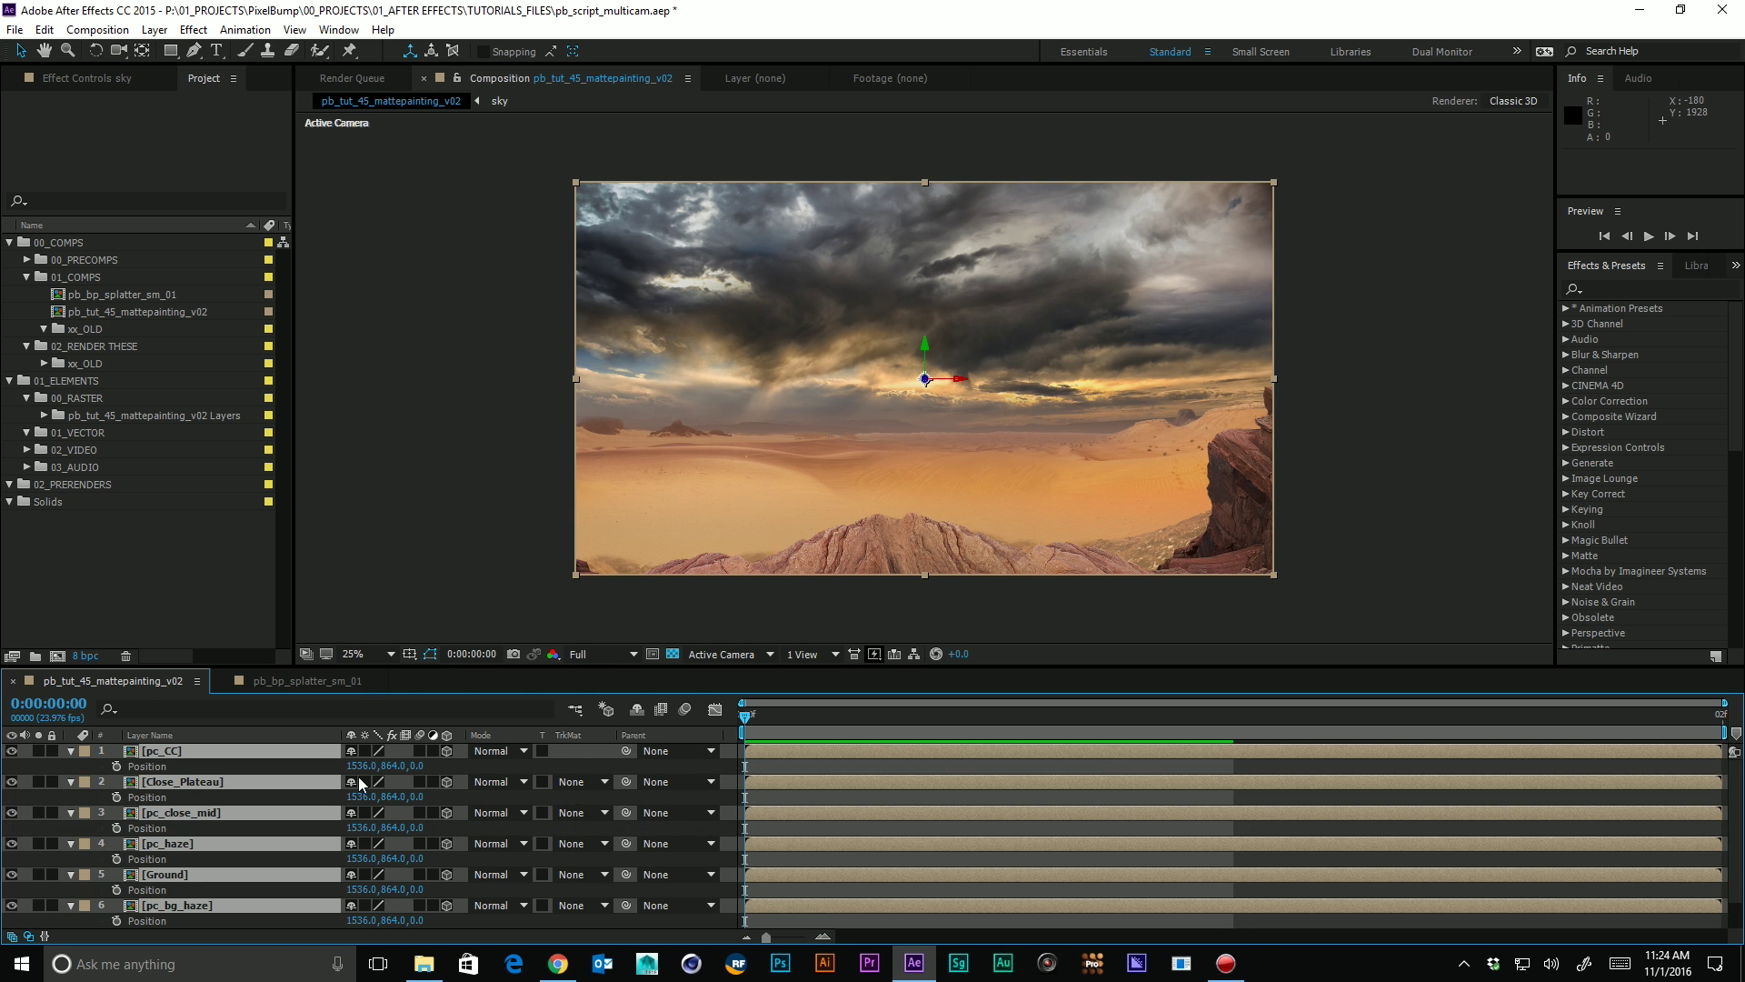
pyautogui.moveTo(417, 796); pyautogui.dragTo(576, 787)
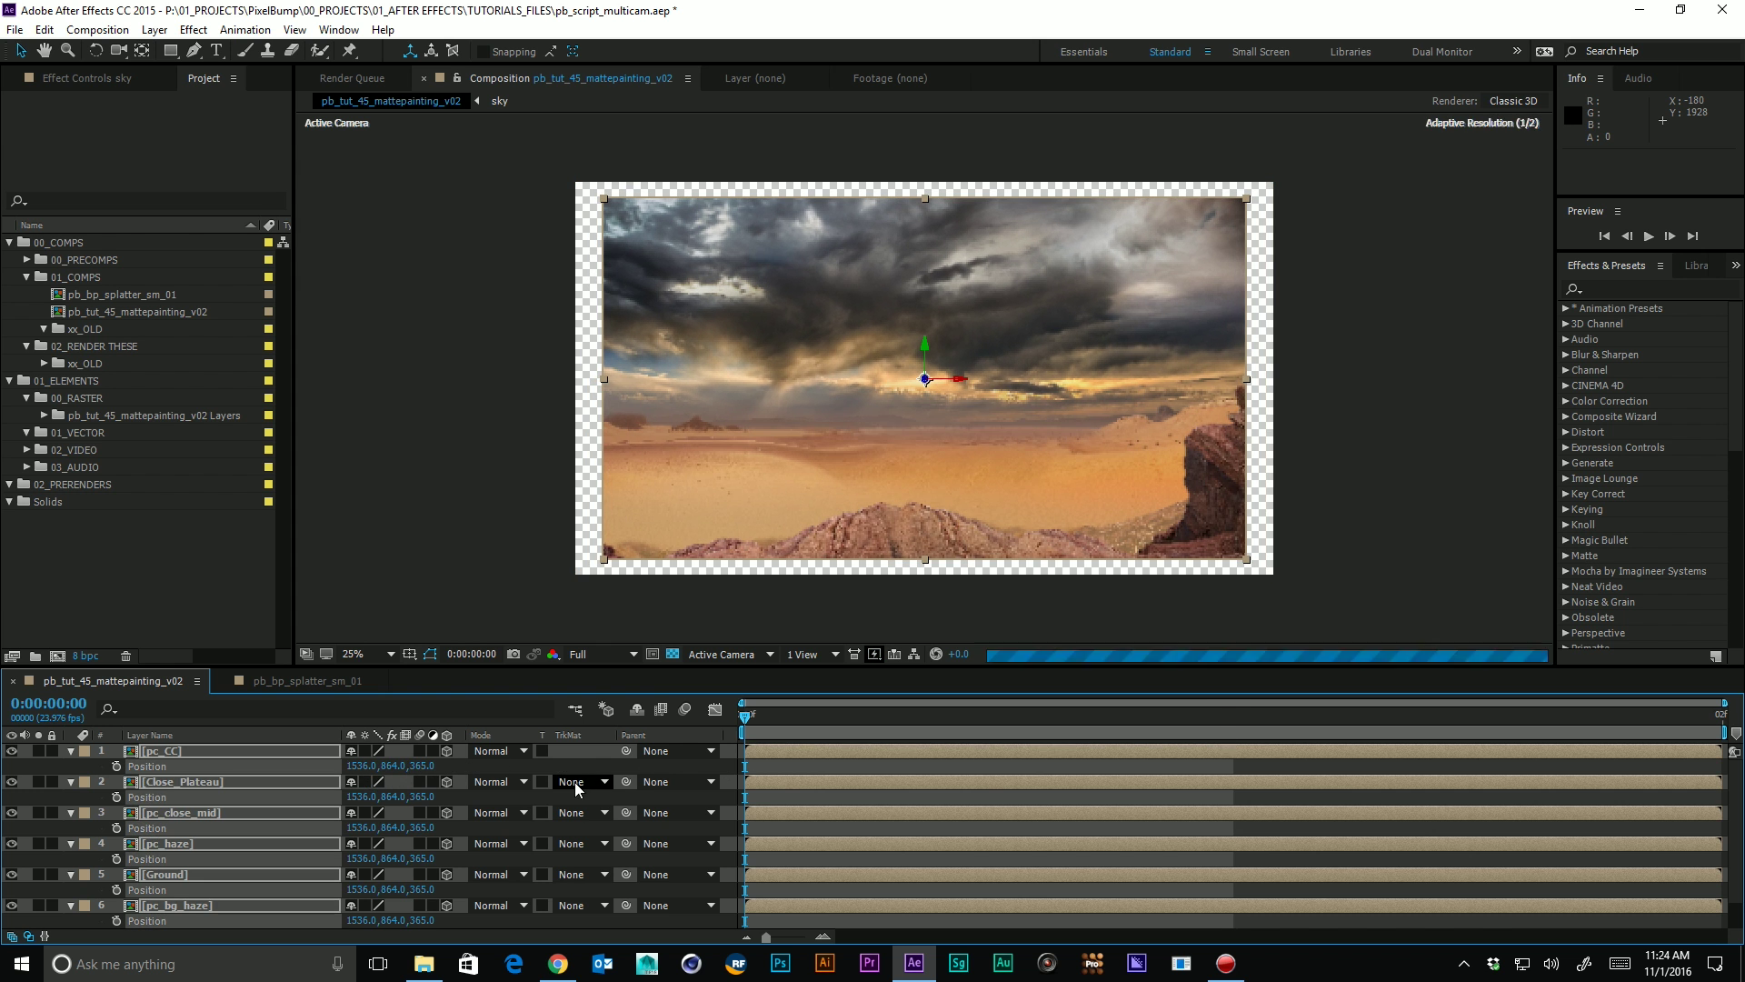
# Try scaling the layers to 118%, then undo the scale and 3D changes and deselect
pyautogui.press('s')
pyautogui.moveTo(435, 767); pyautogui.dragTo(449, 766)
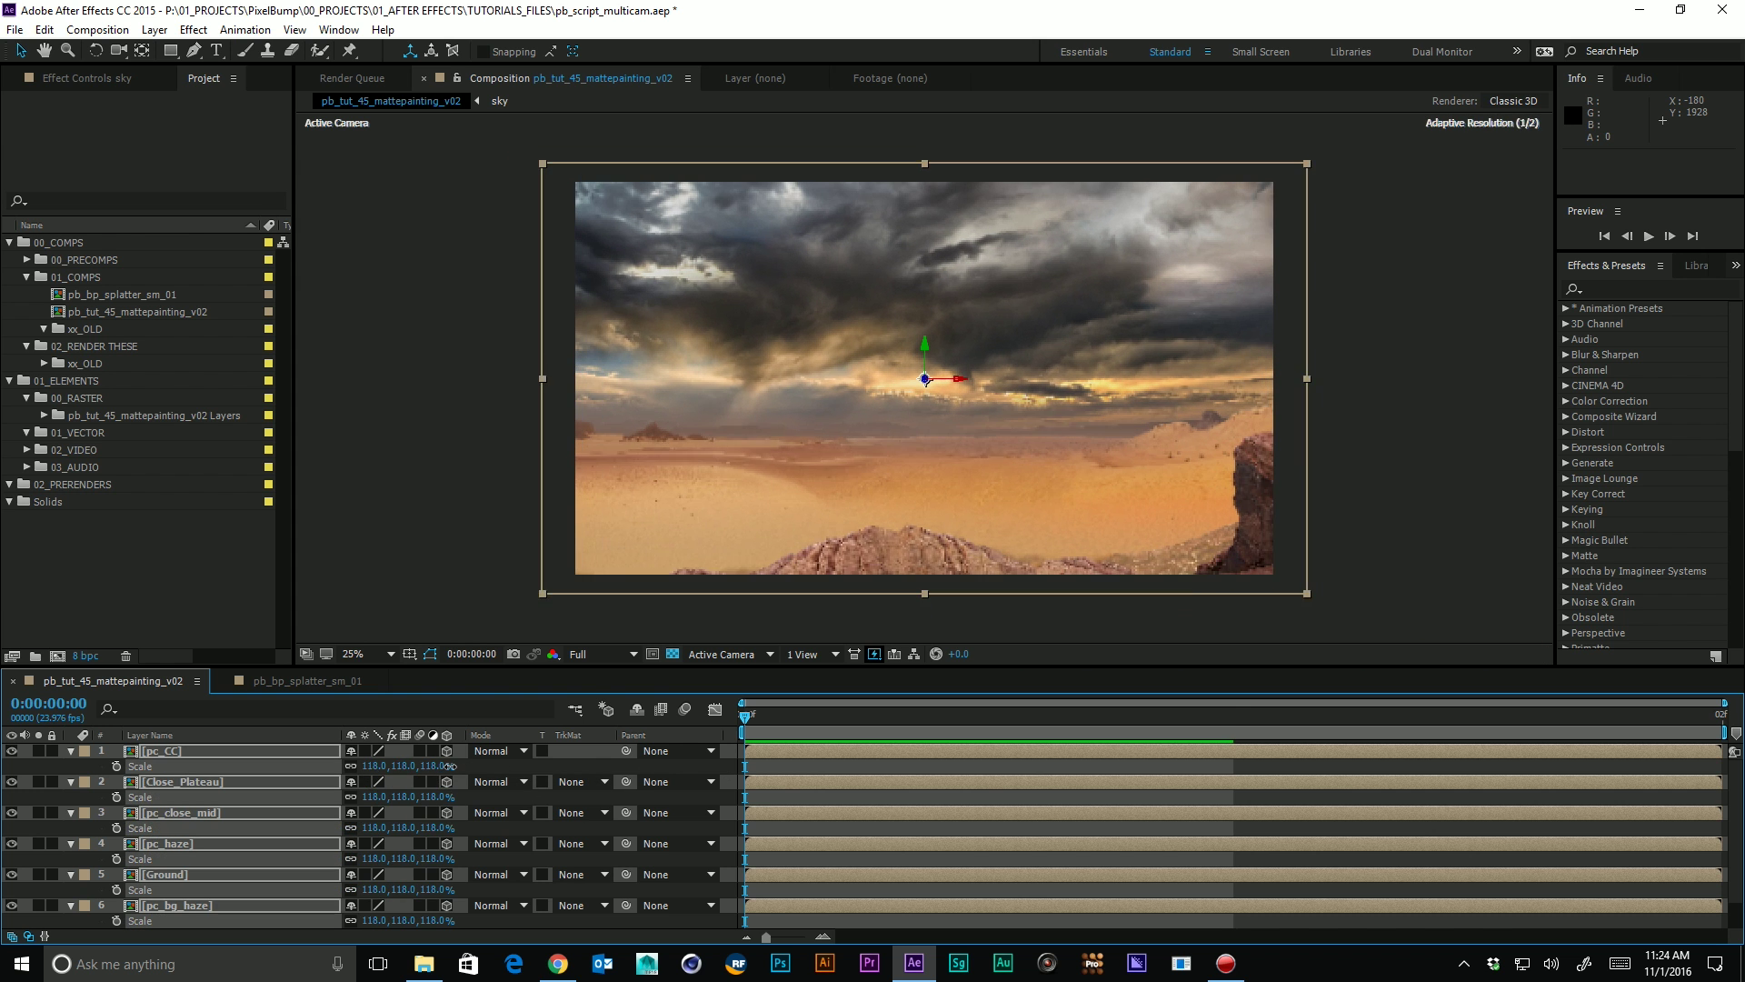
pyautogui.hotkey('ctrl', 'z')
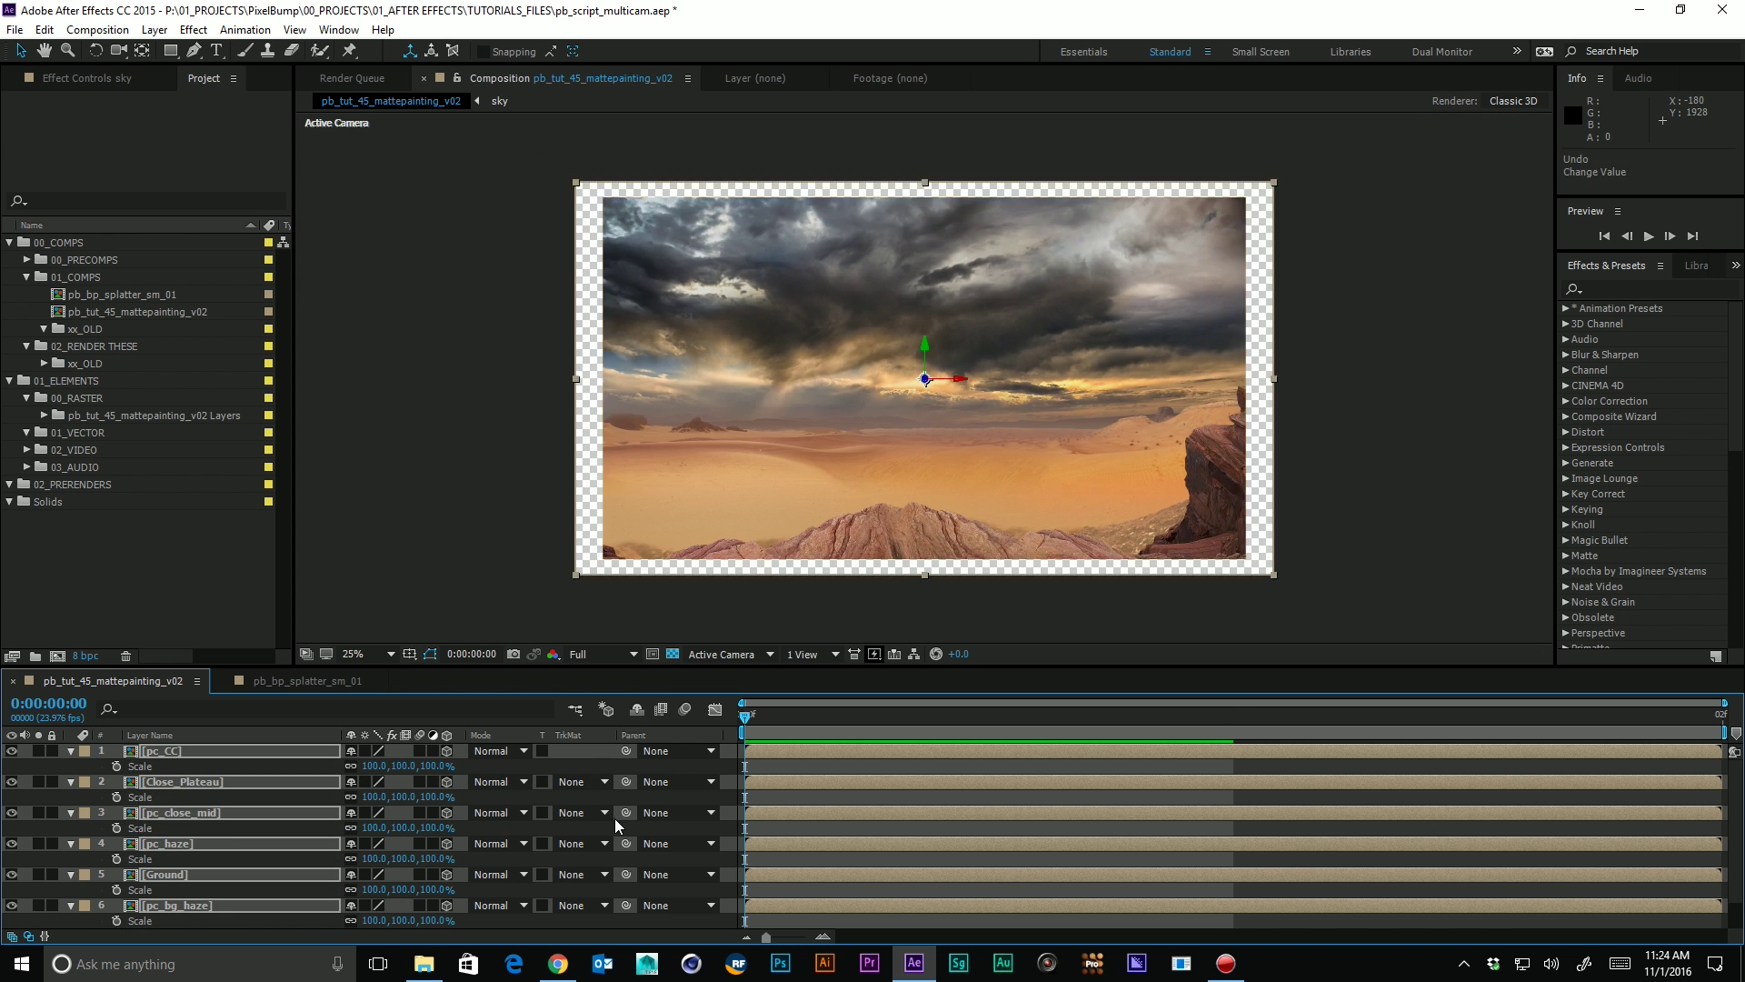
pyautogui.hotkey('ctrl', 'z')
pyautogui.hotkey('ctrl', 'z')
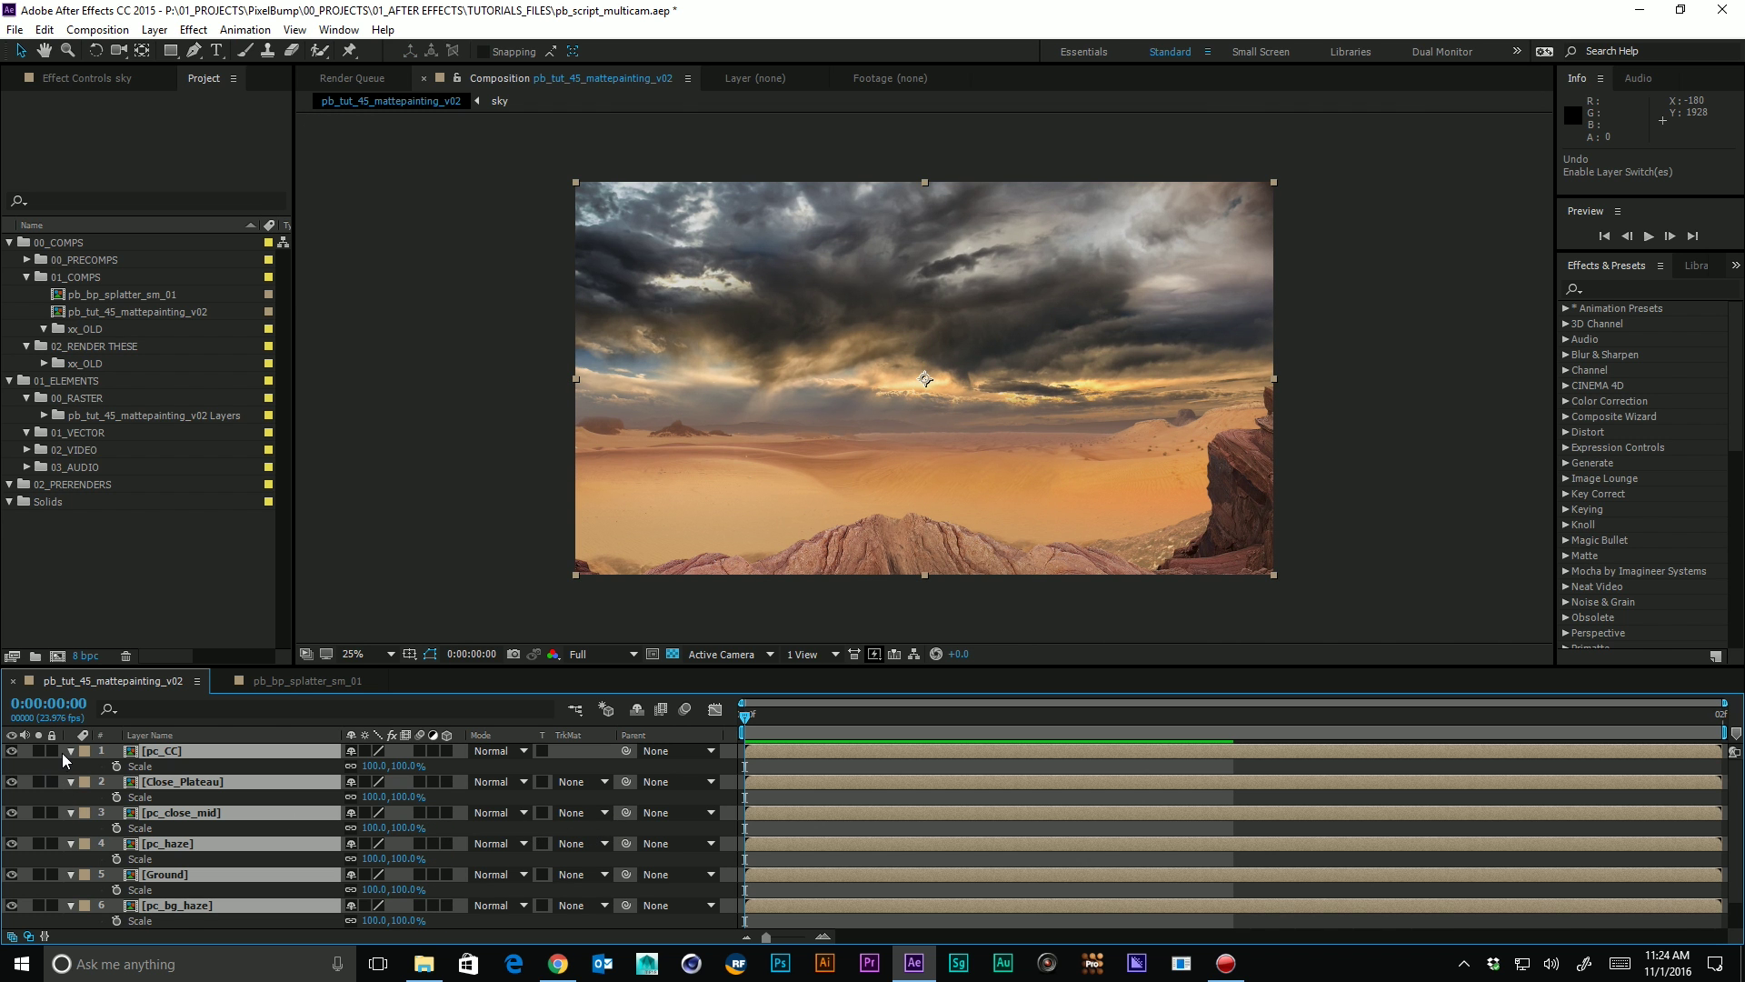
pyautogui.click(67, 753)
pyautogui.click(220, 878)
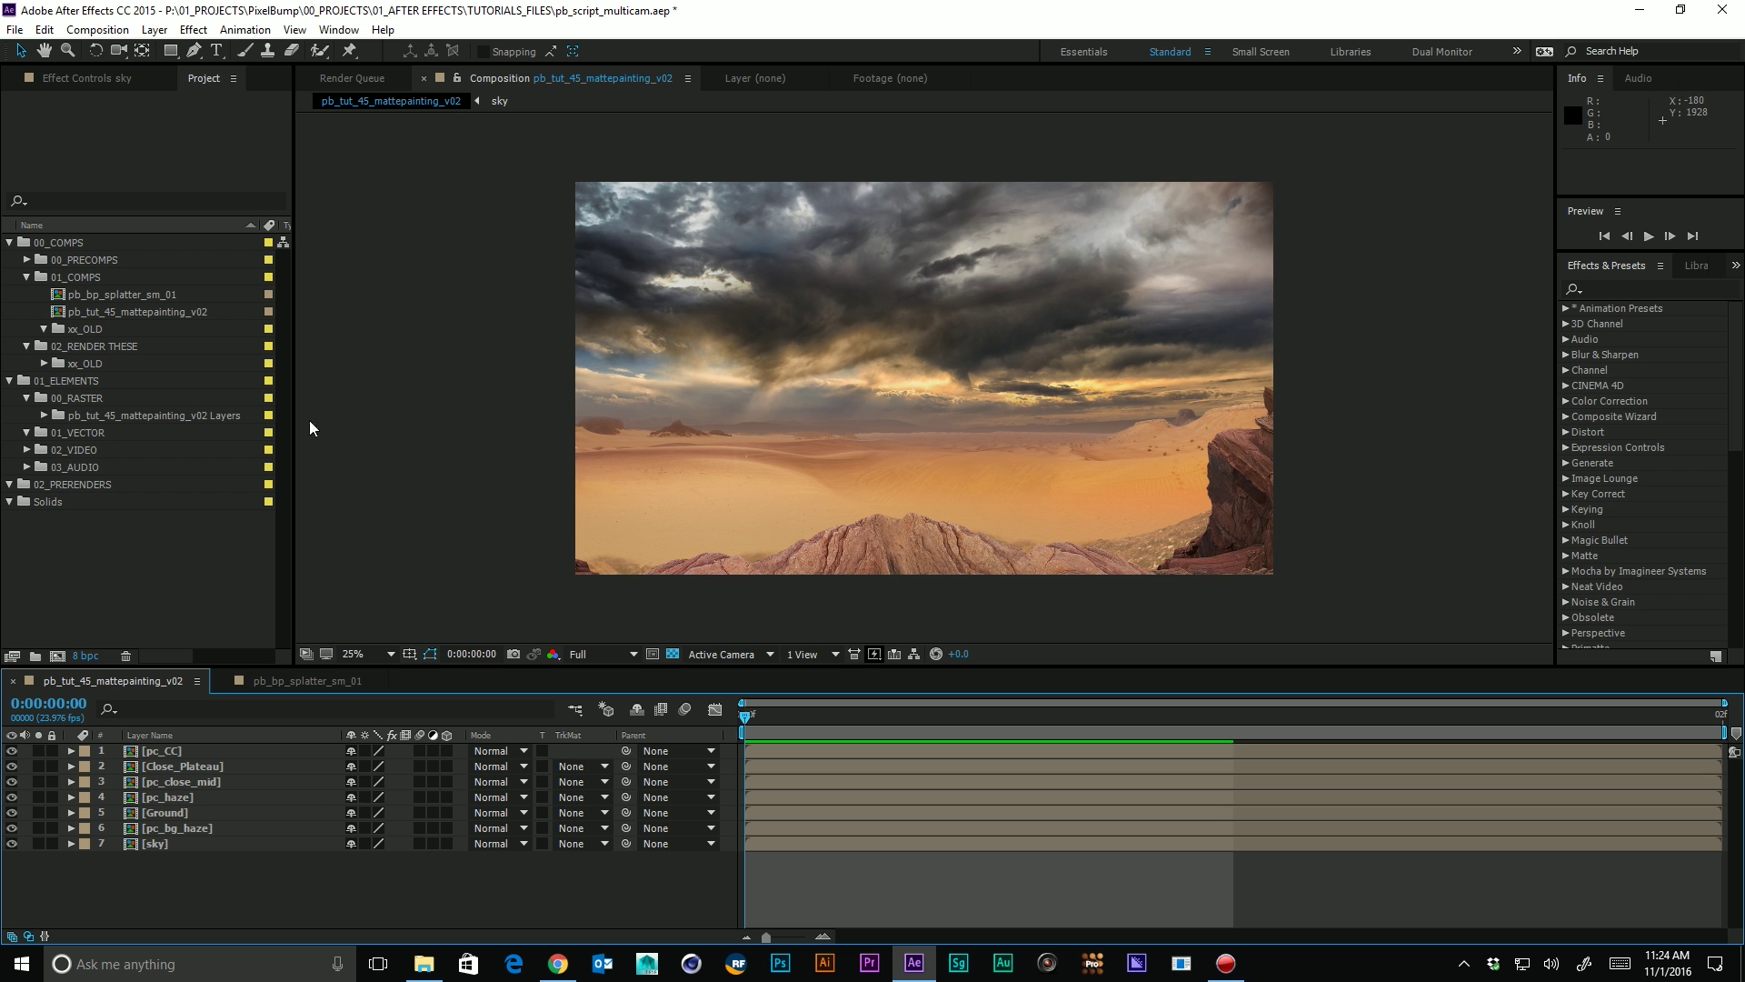
# Select all seven layers and run the PB Multiplane.jsx script
pyautogui.click(14, 29)
pyautogui.click(236, 878)
pyautogui.moveTo(280, 895); pyautogui.dragTo(136, 742)
pyautogui.click(15, 29)
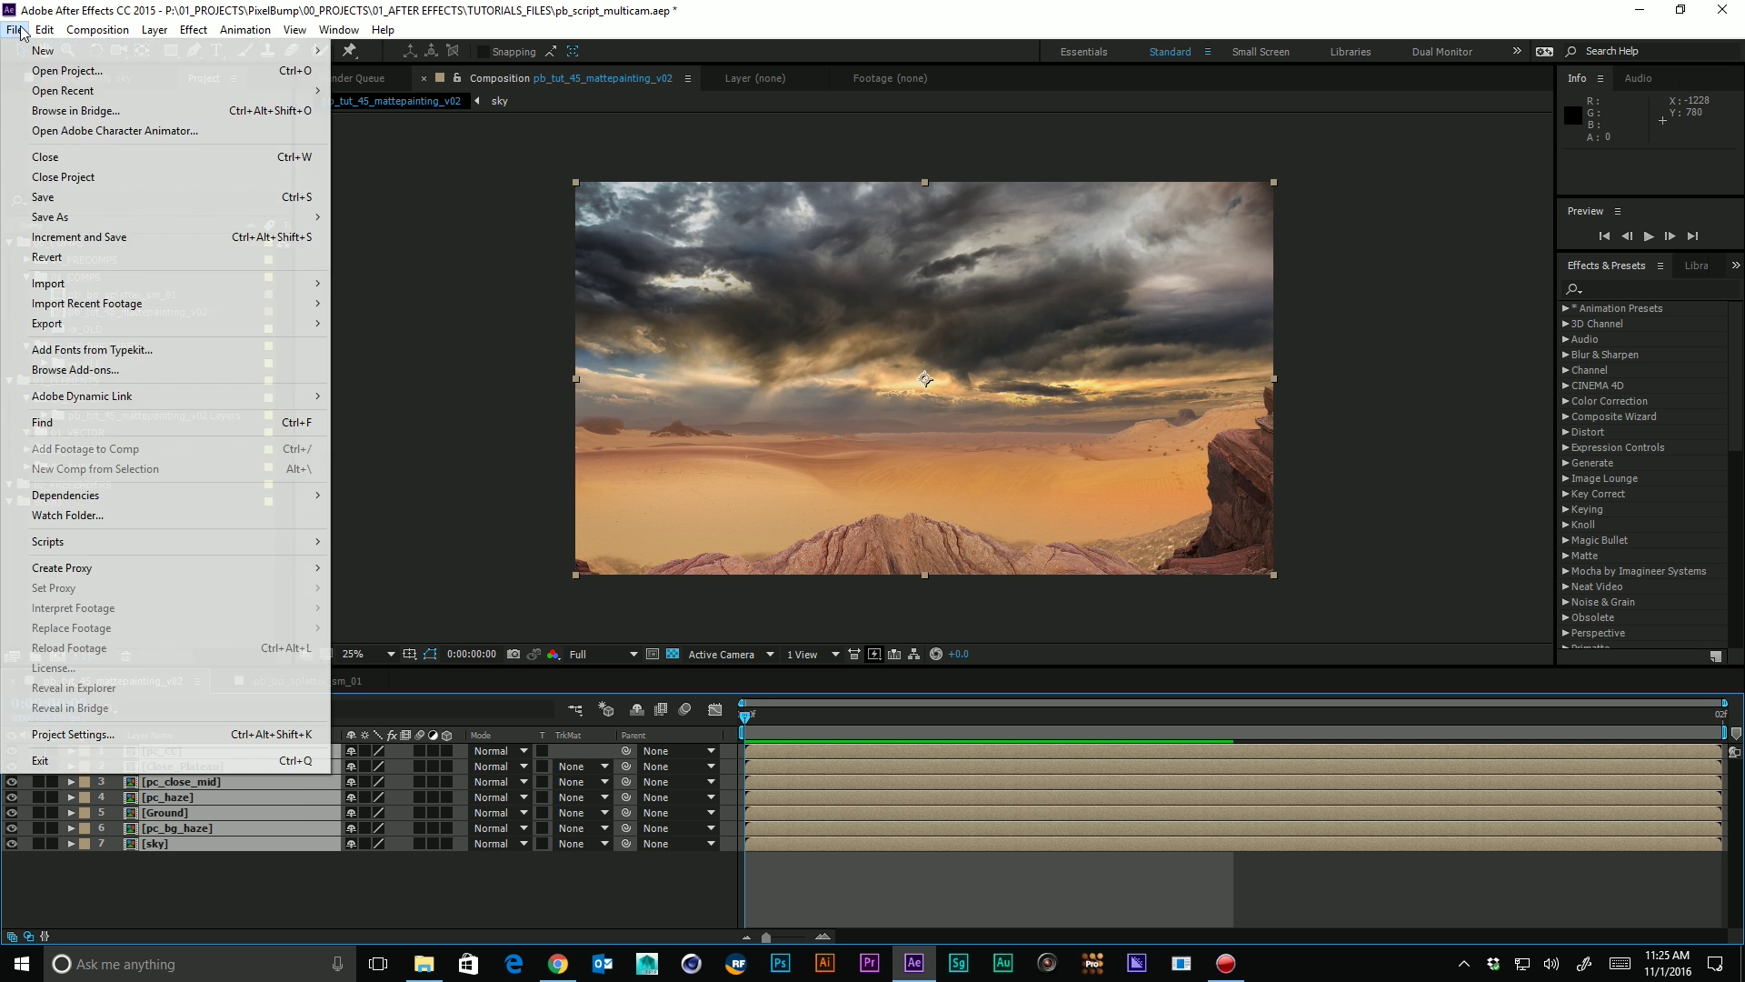
pyautogui.moveTo(211, 546)
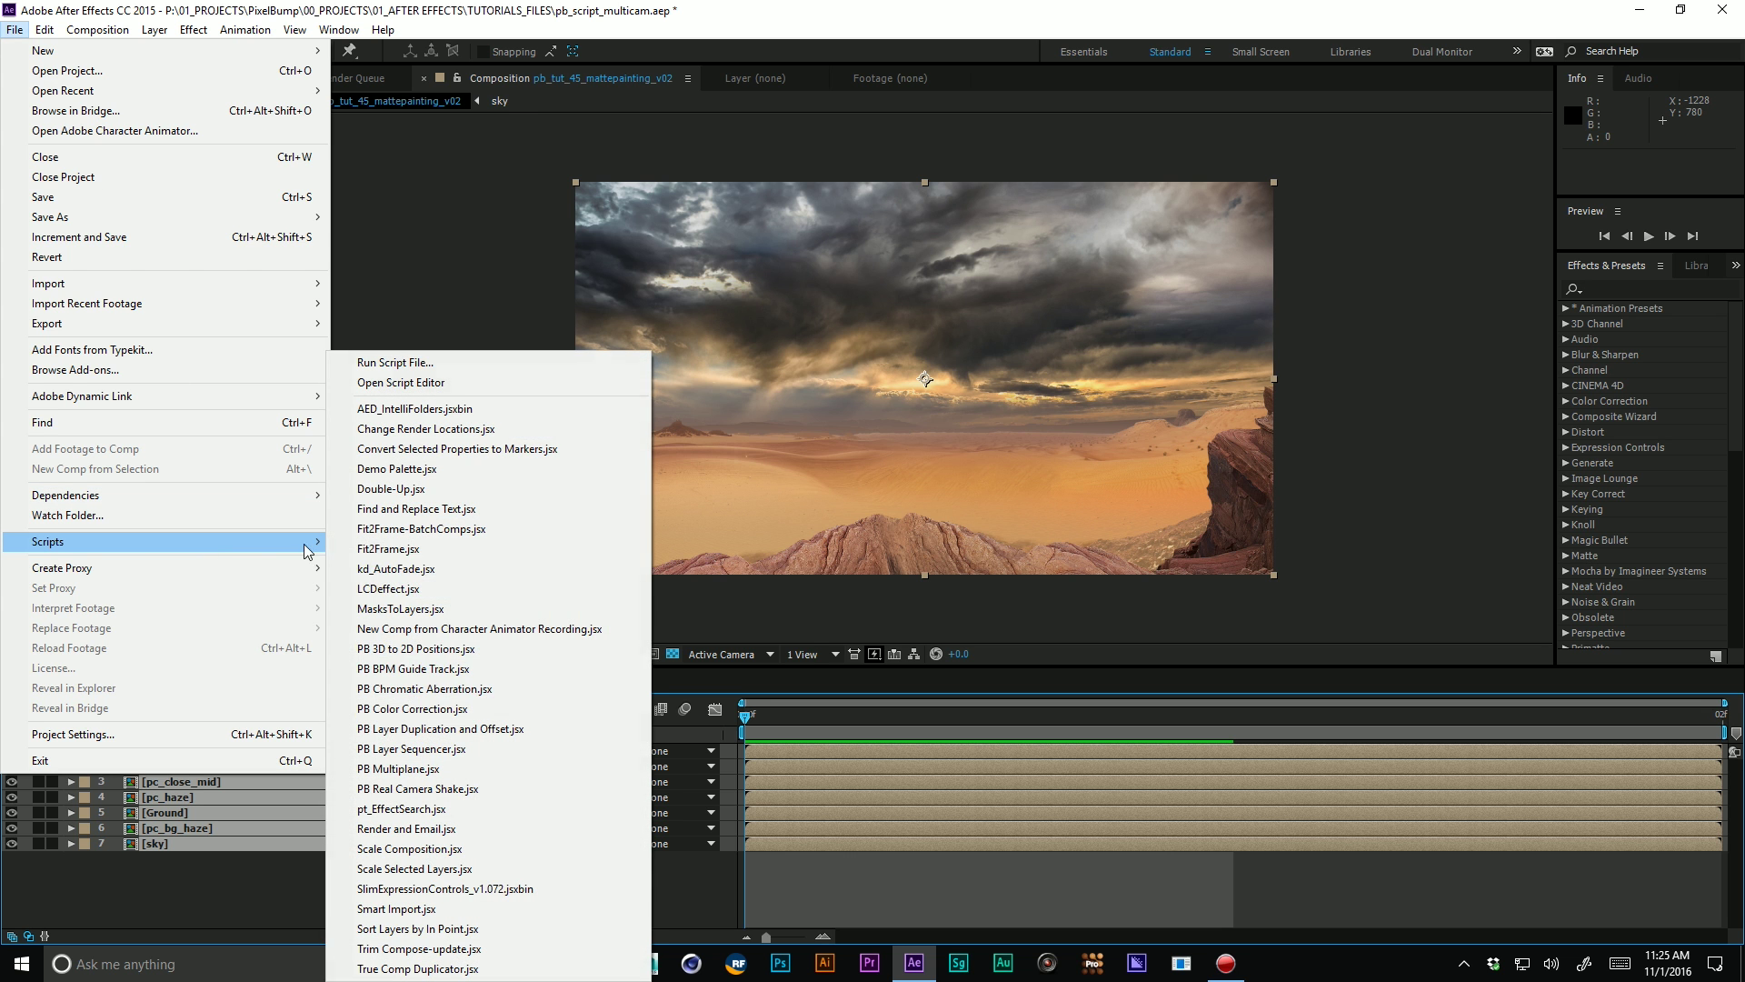
pyautogui.click(459, 778)
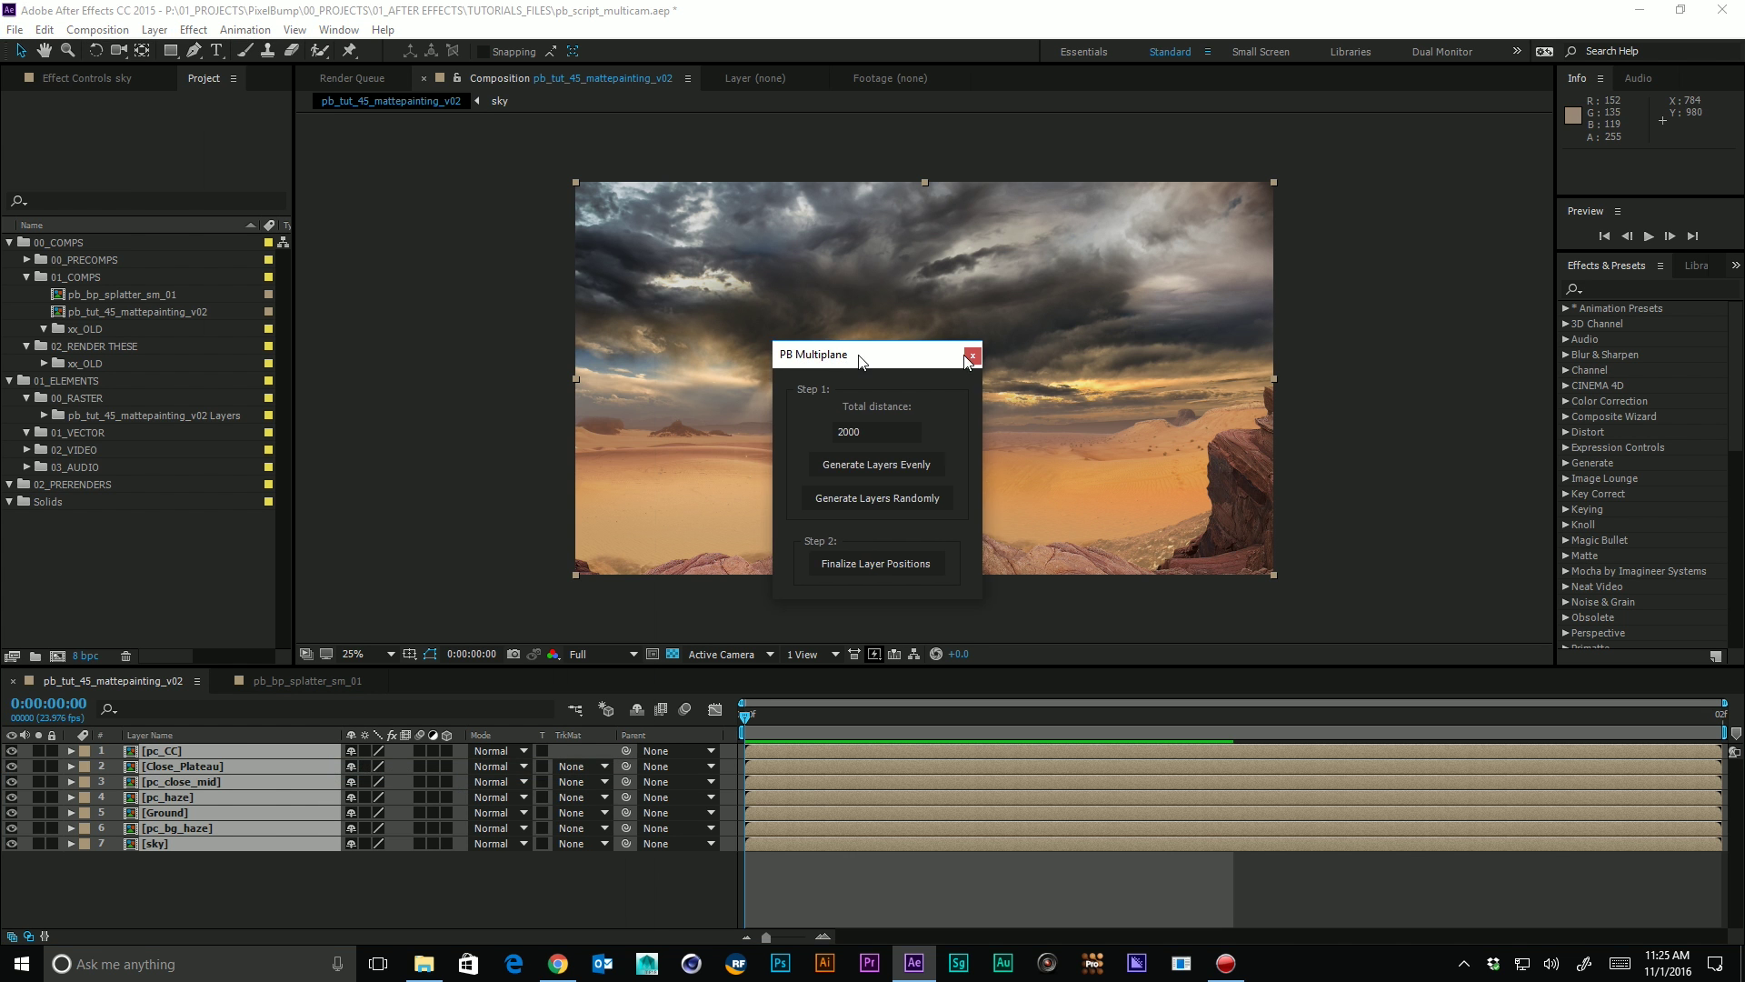
# Set PB Multiplane's total distance to 10000 and generate the layers evenly
pyautogui.moveTo(824, 356); pyautogui.dragTo(1378, 337)
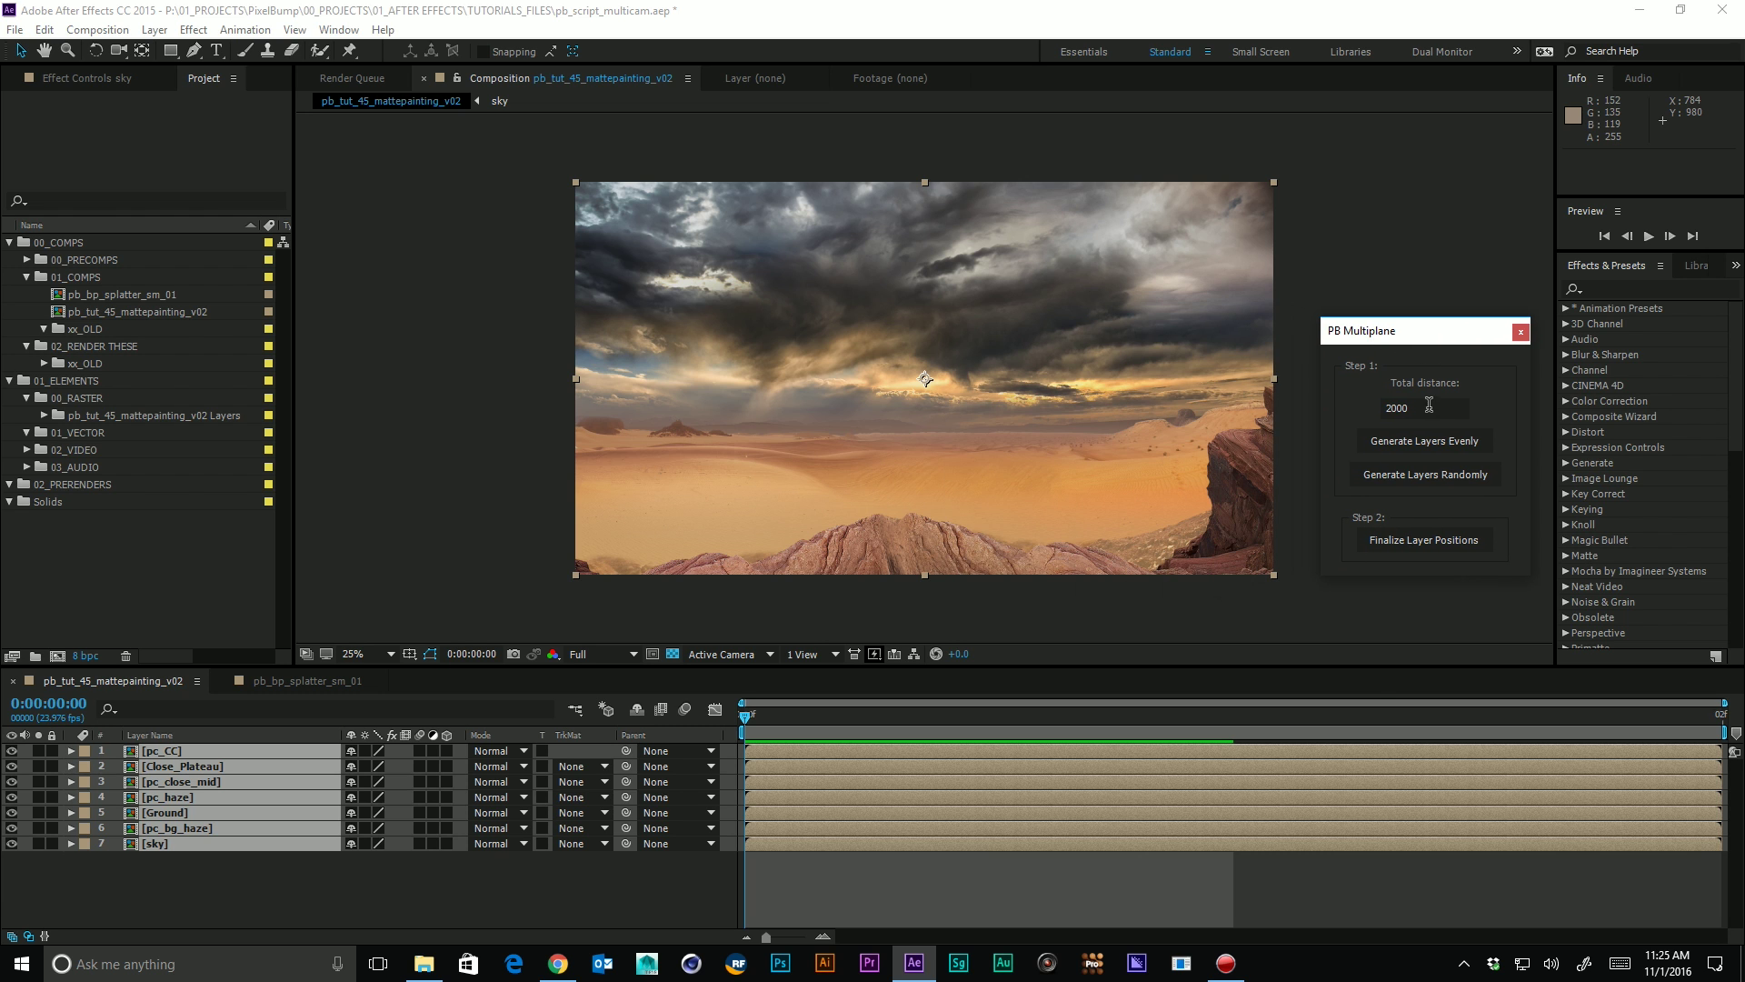
pyautogui.click(1386, 407)
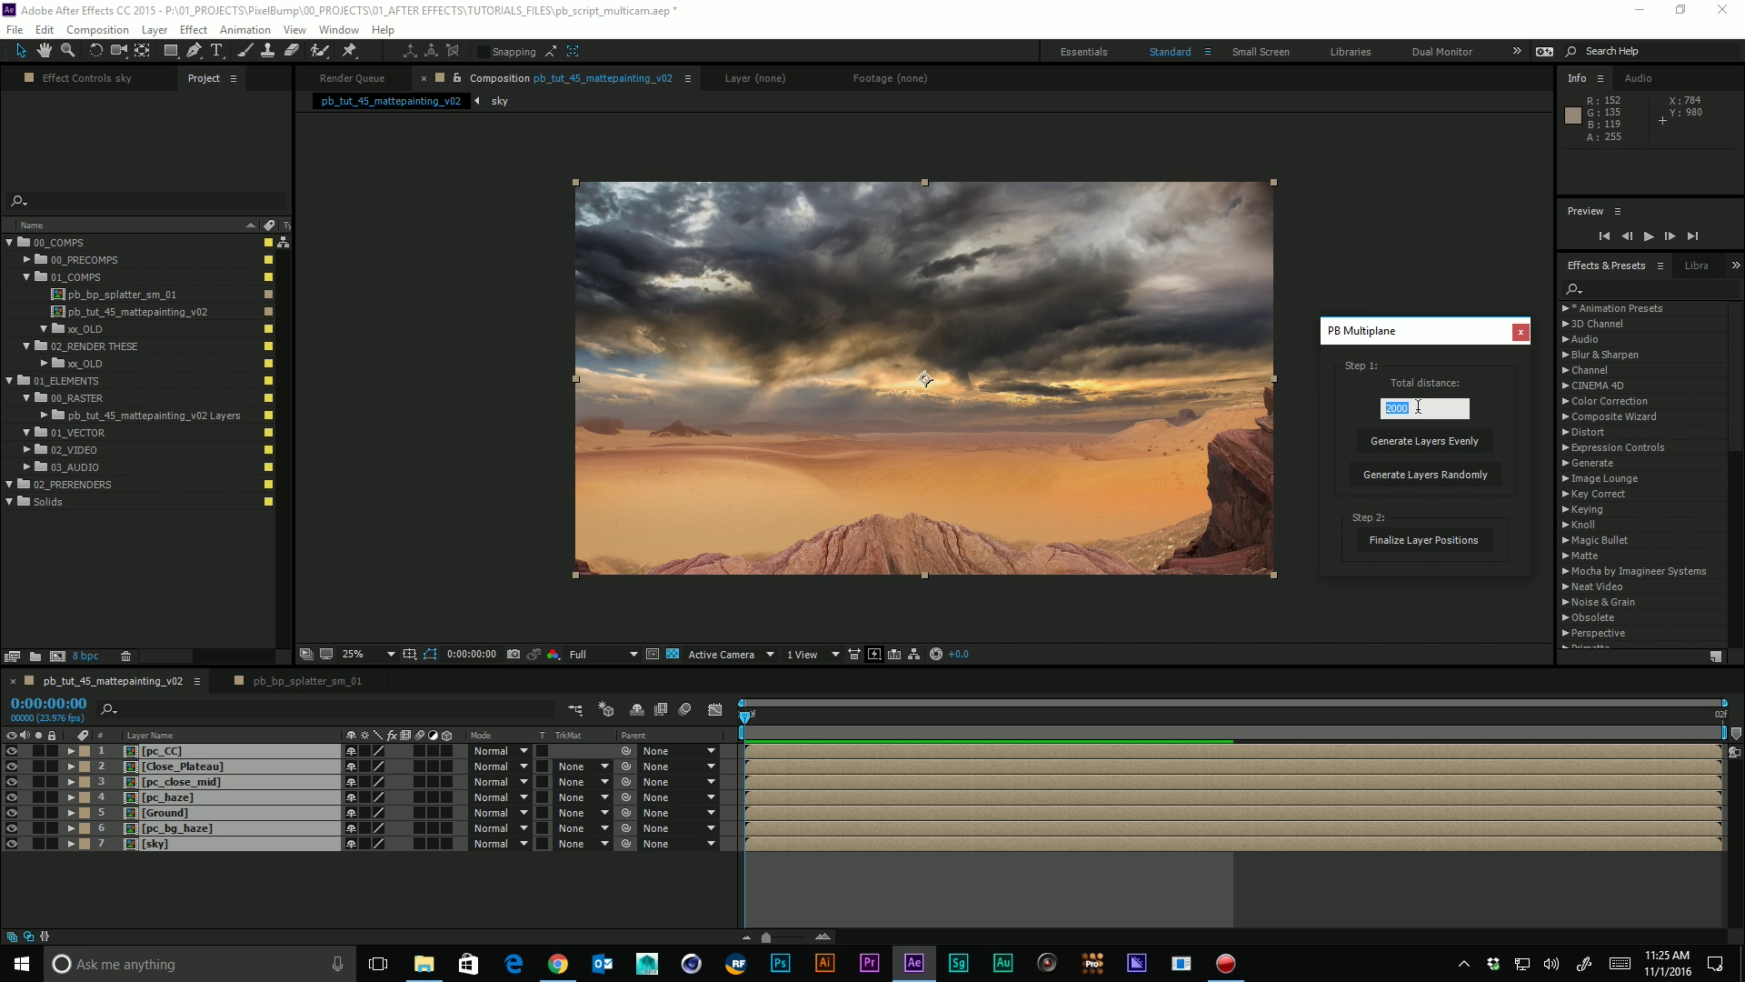
pyautogui.write('1')
pyautogui.click(1498, 425)
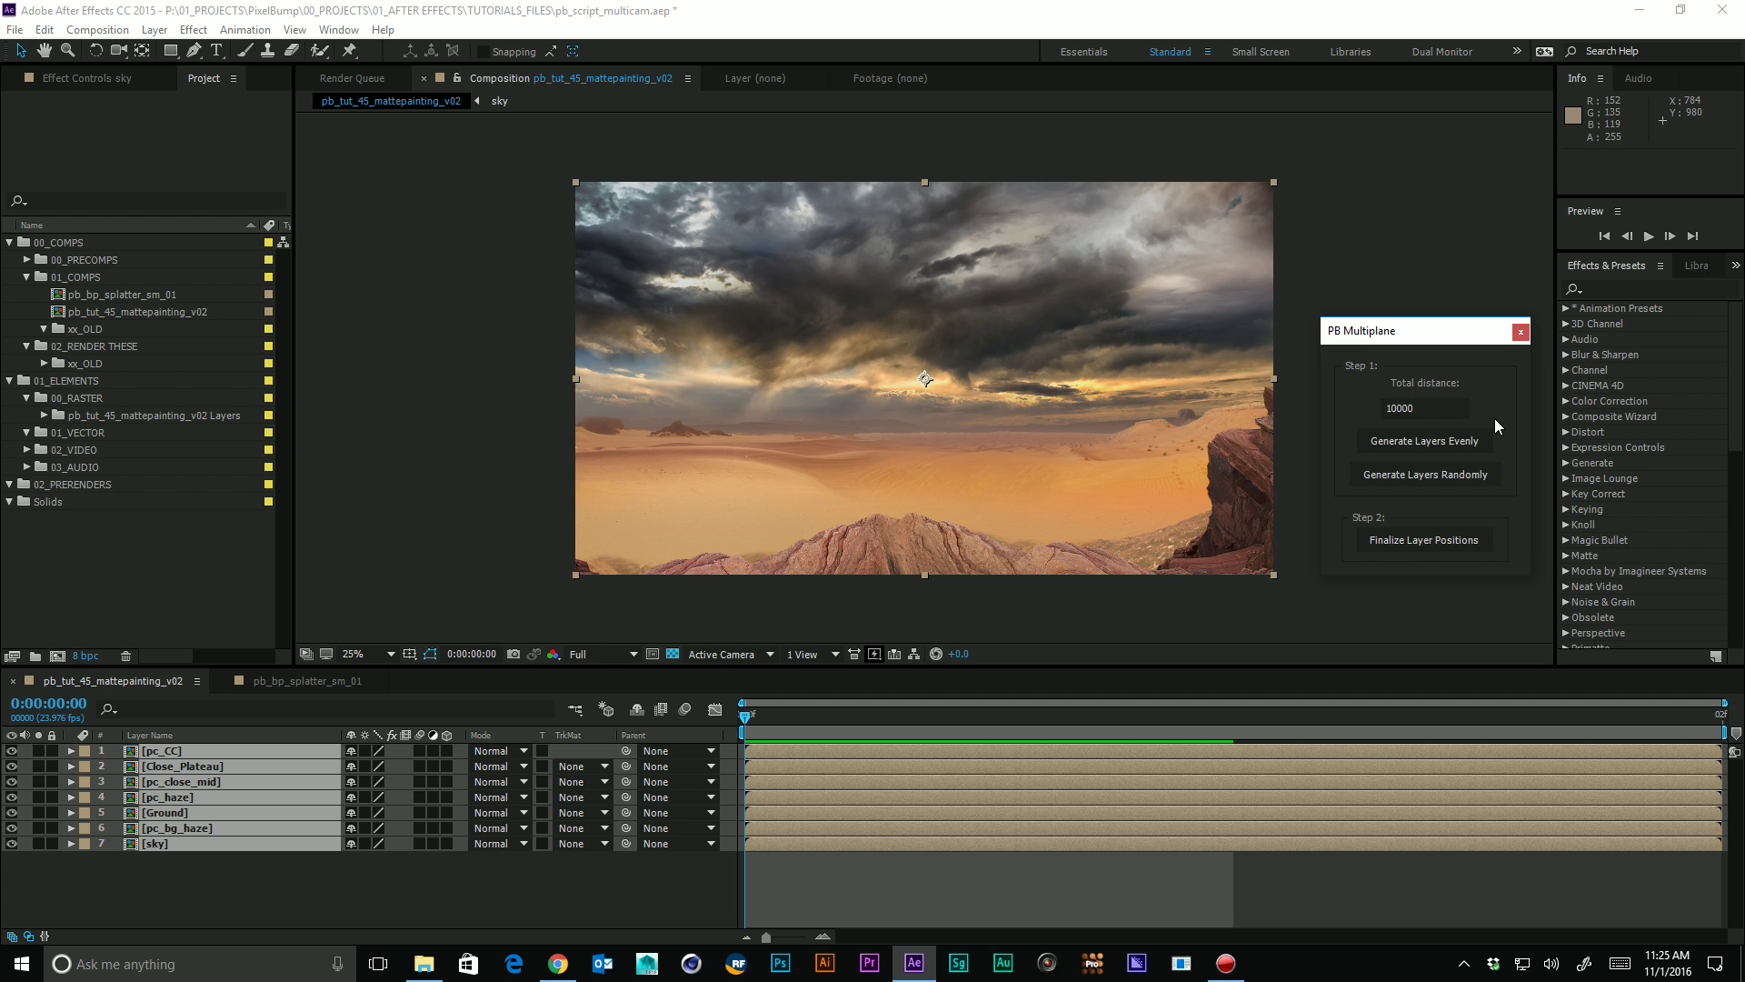
pyautogui.click(1423, 436)
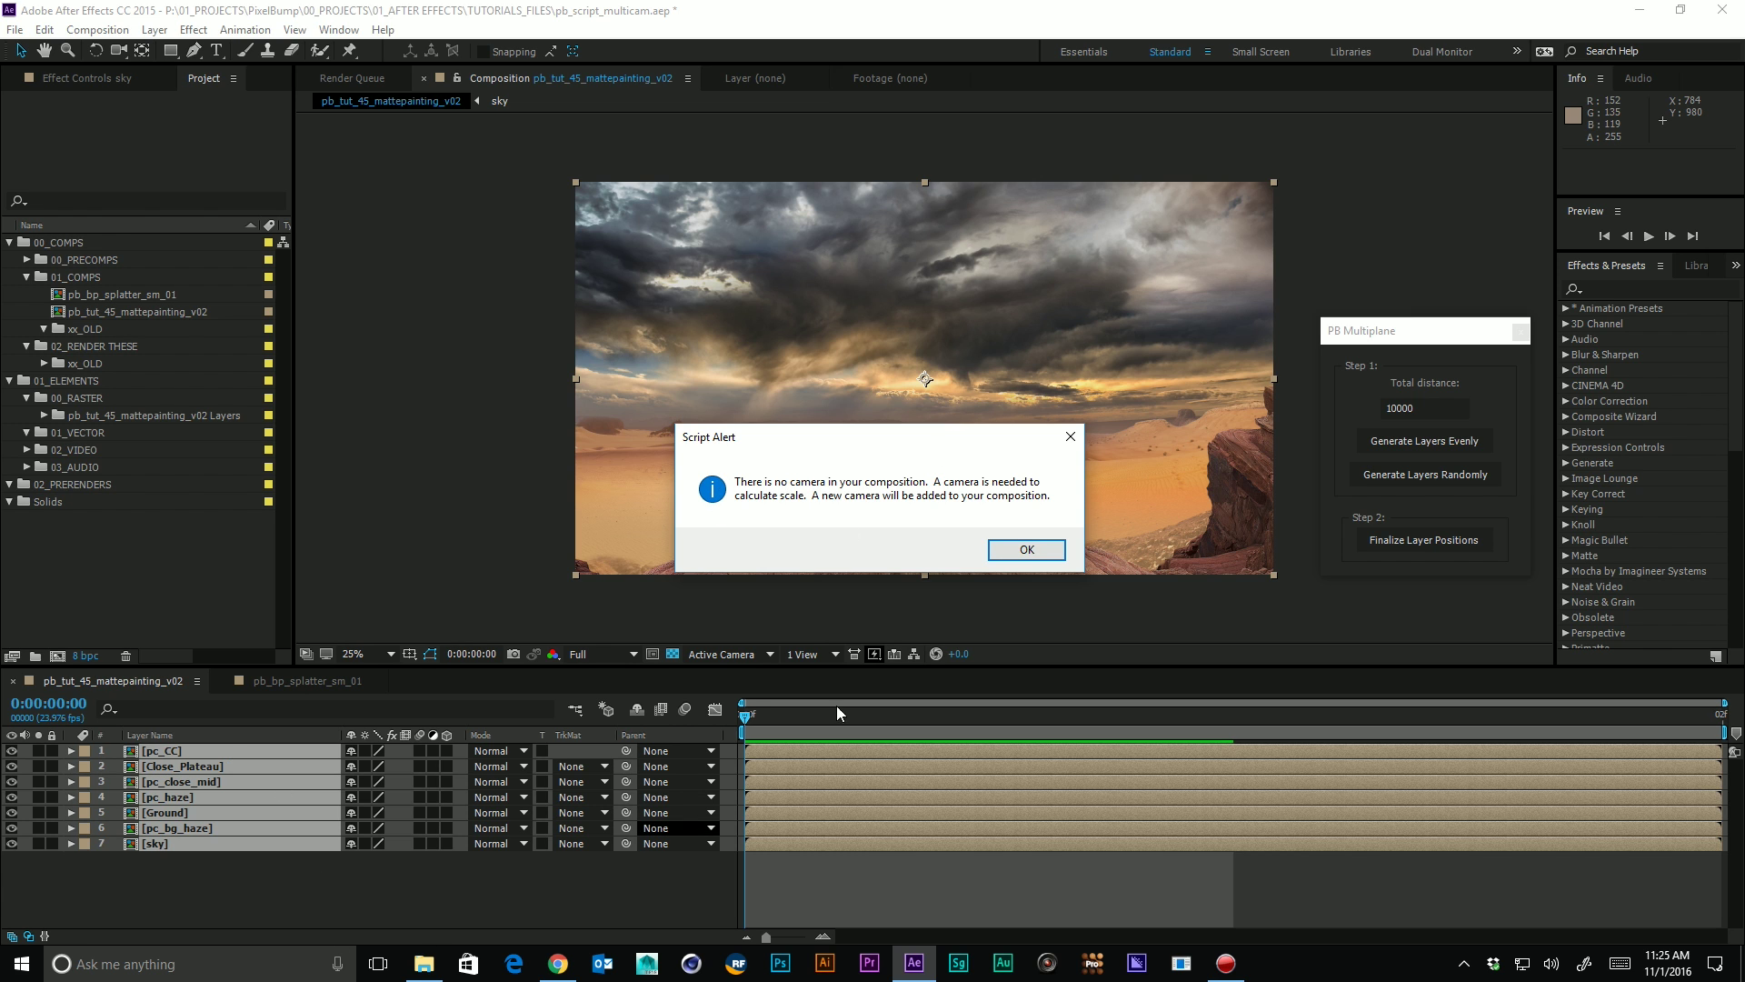
# Accept the script alert so a My Multiplane Camera layer is created
pyautogui.click(1027, 552)
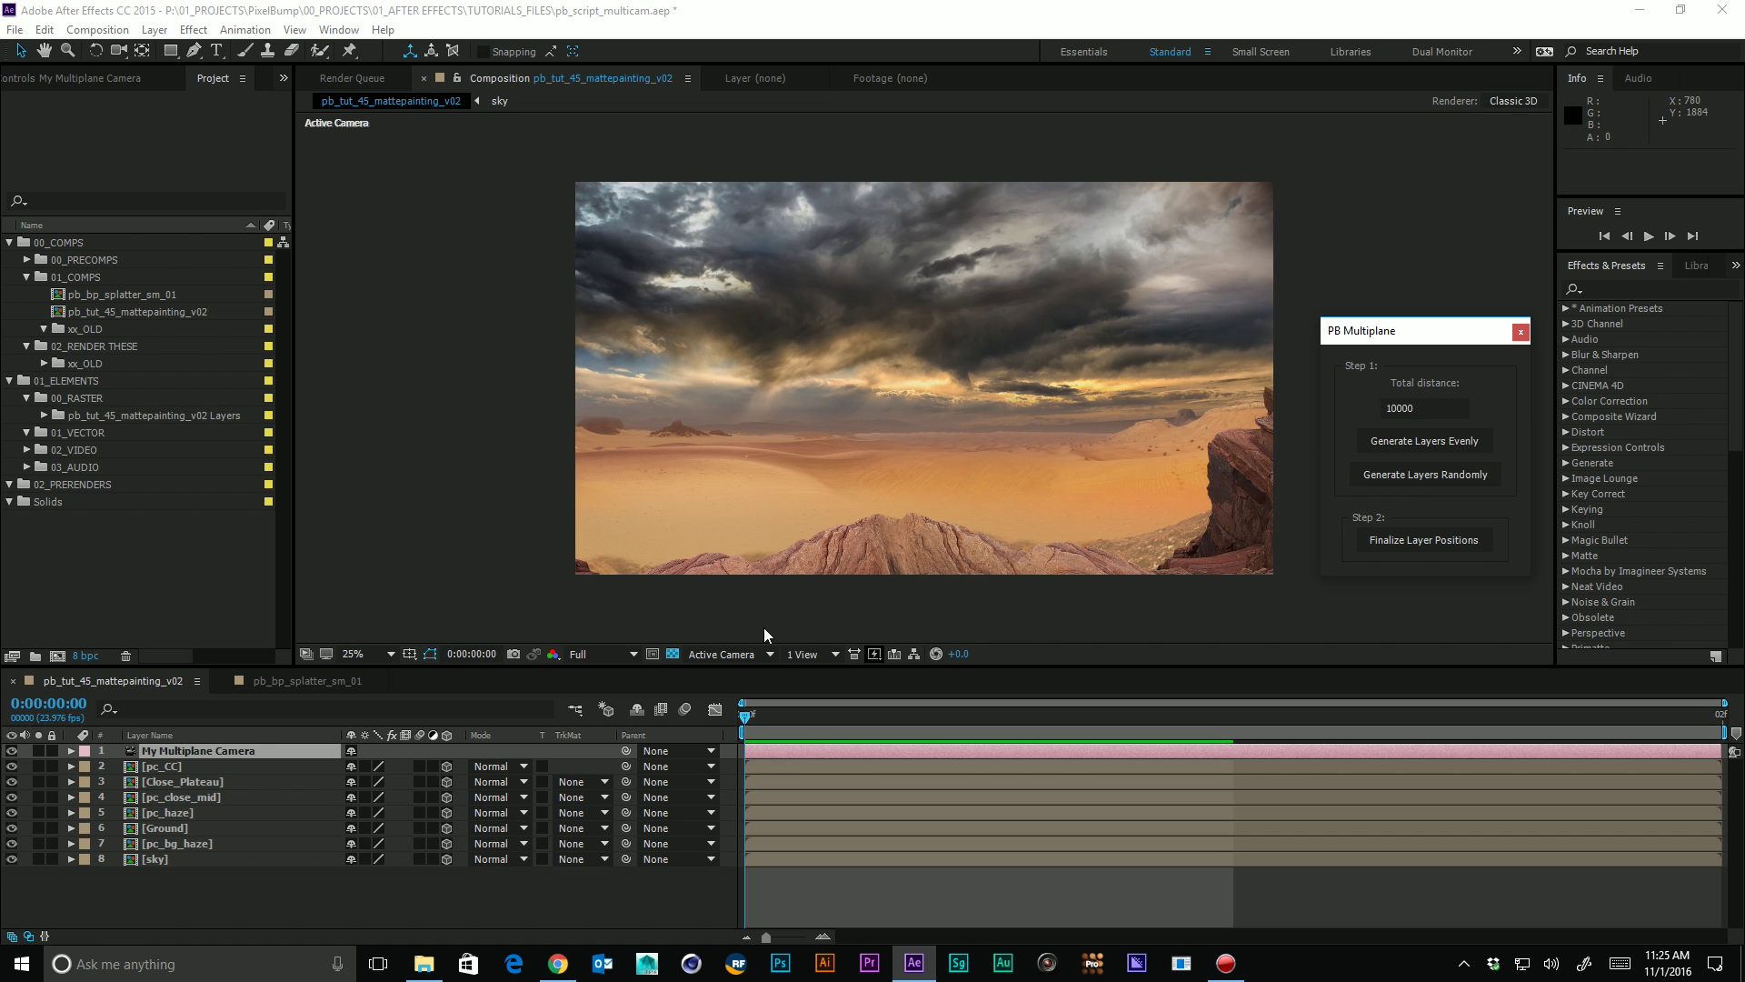
# Switch to a 2 Views - Horizontal layout and frame the stacked layers in the Top view
pyautogui.click(809, 656)
pyautogui.click(849, 695)
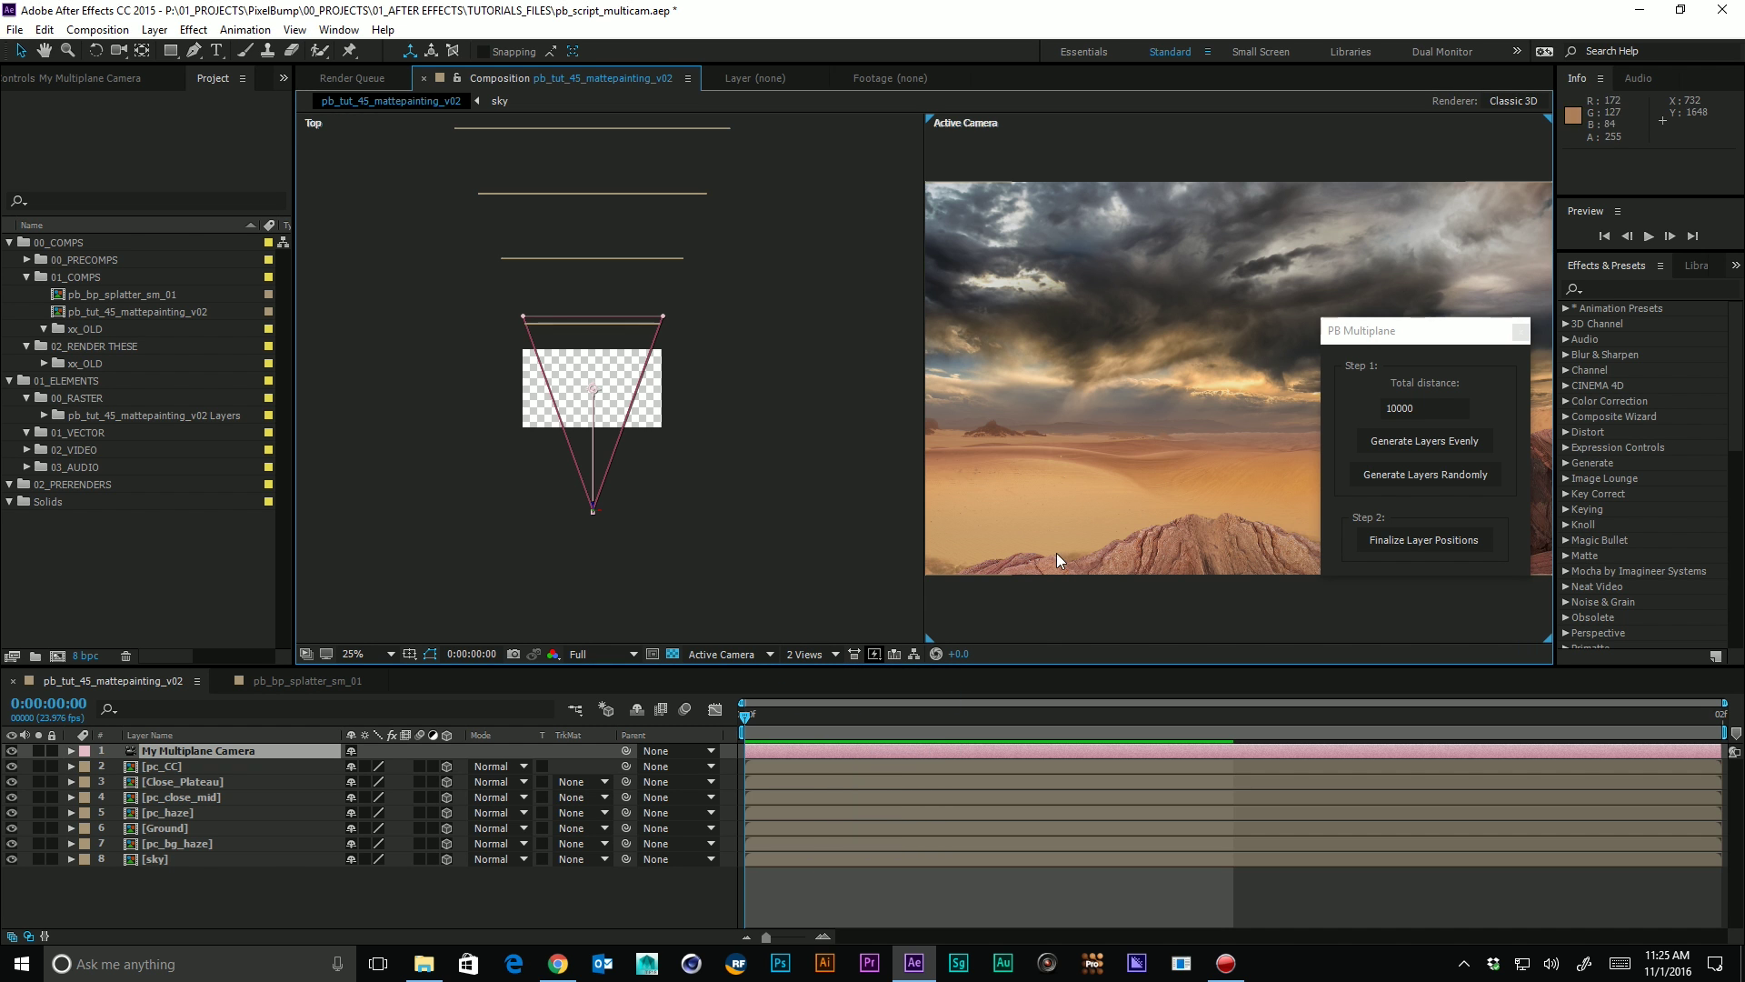
pyautogui.scroll(-3, 681, 351)
pyautogui.moveTo(686, 292); pyautogui.dragTo(706, 407)
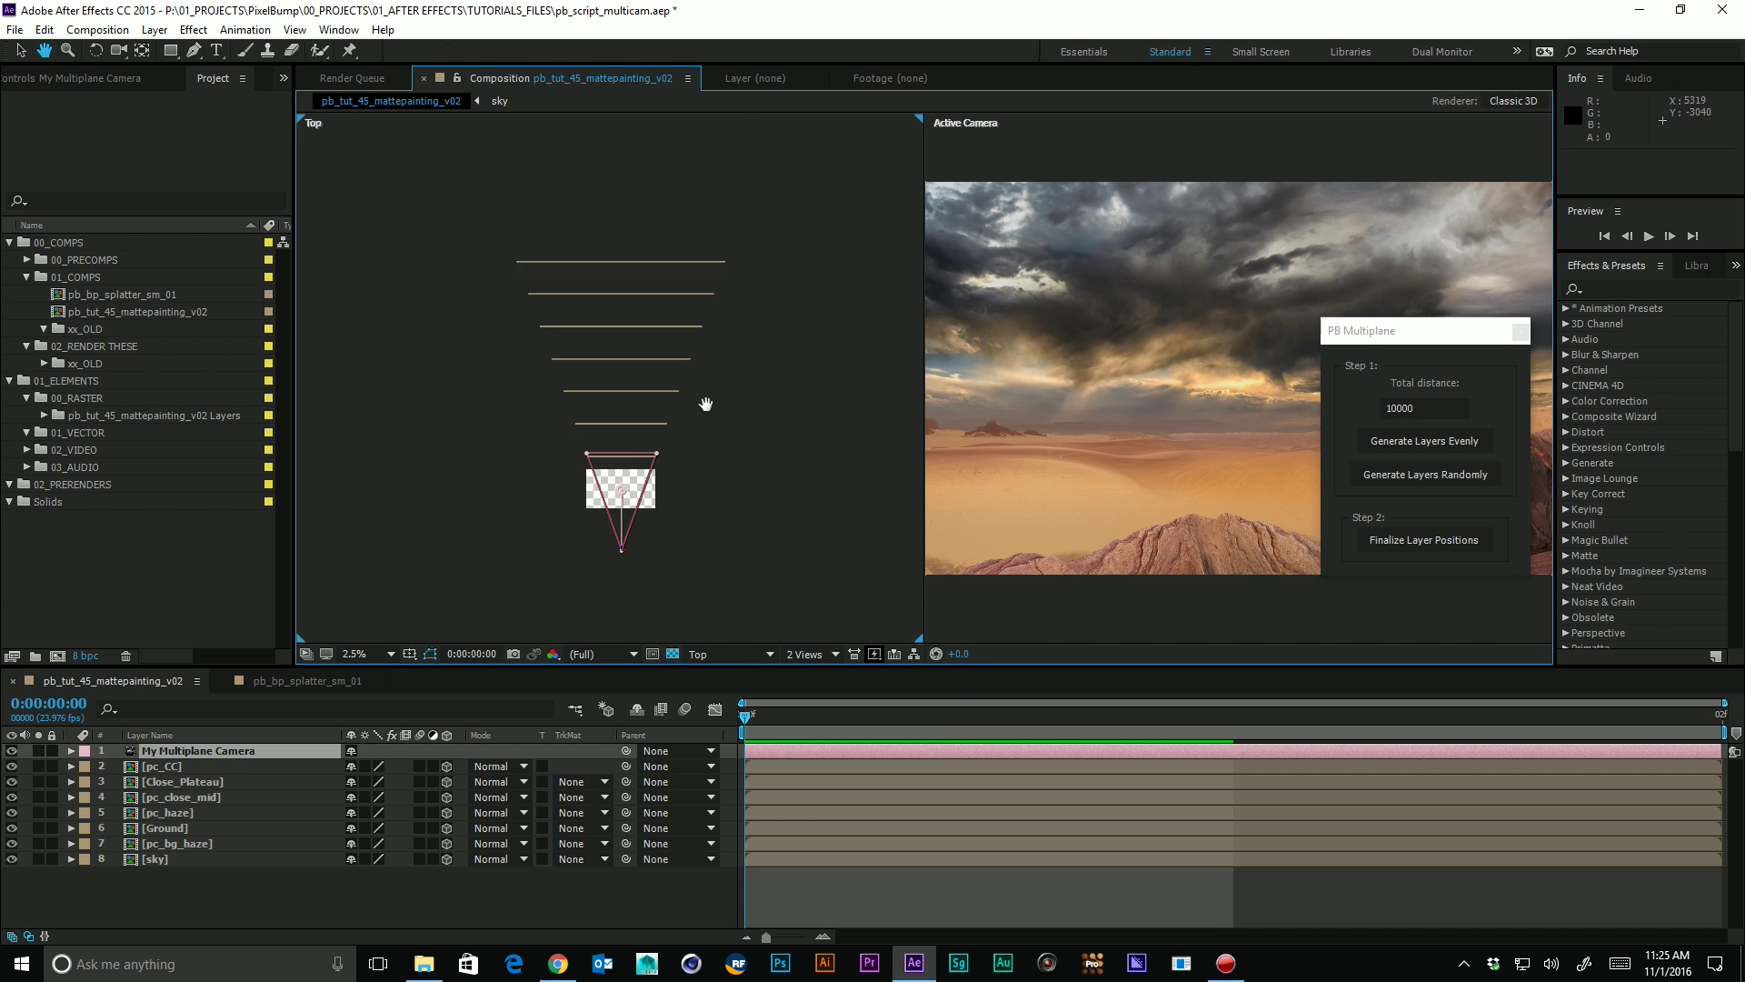
pyautogui.click(622, 302)
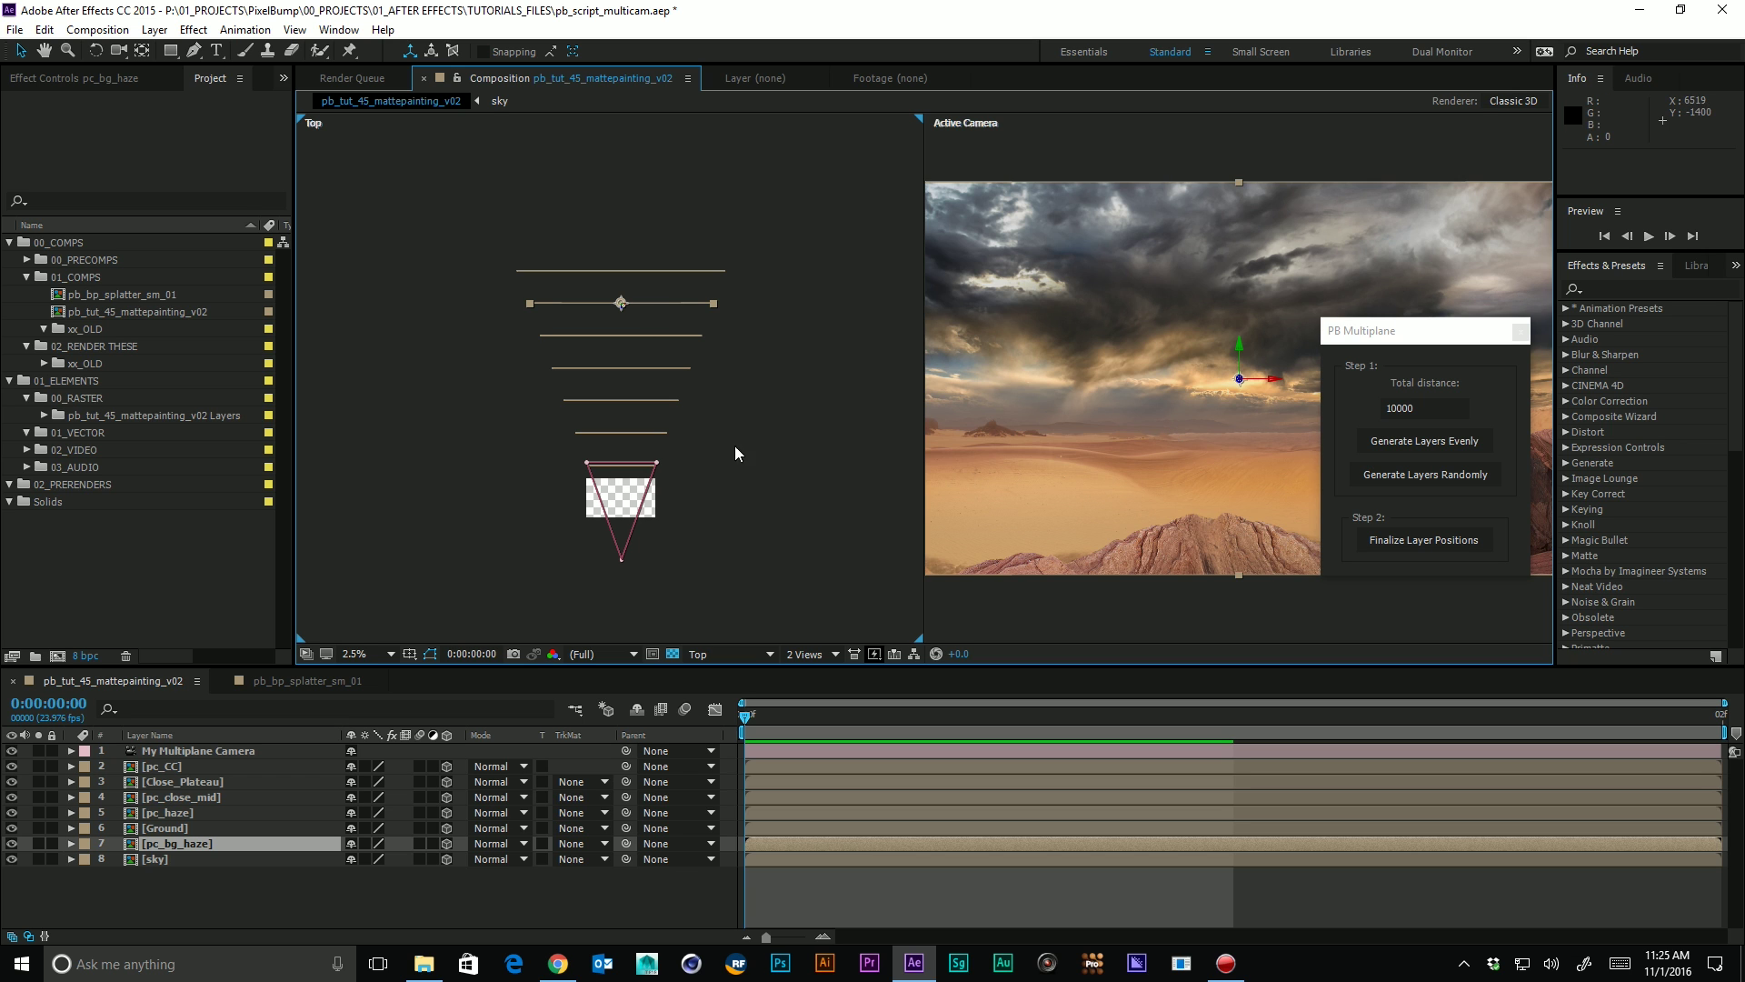
pyautogui.click(773, 414)
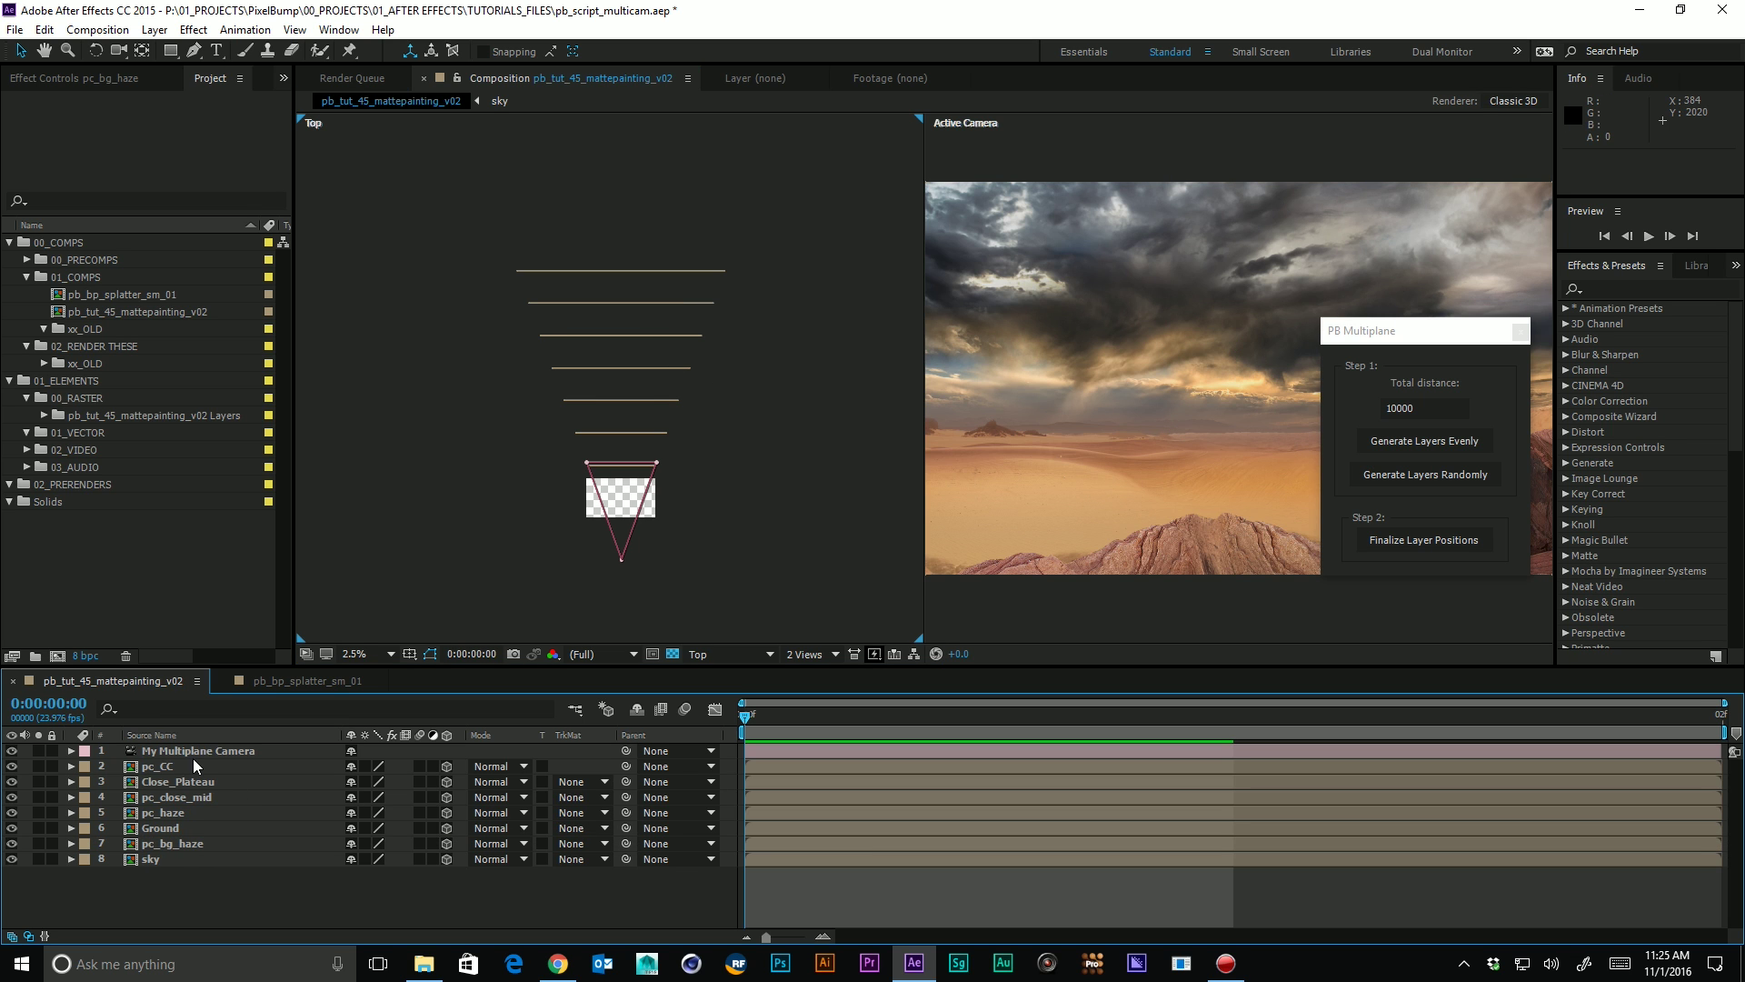
# Dolly My Multiplane Camera 1575 units along Z
pyautogui.click(222, 750)
pyautogui.press('c')
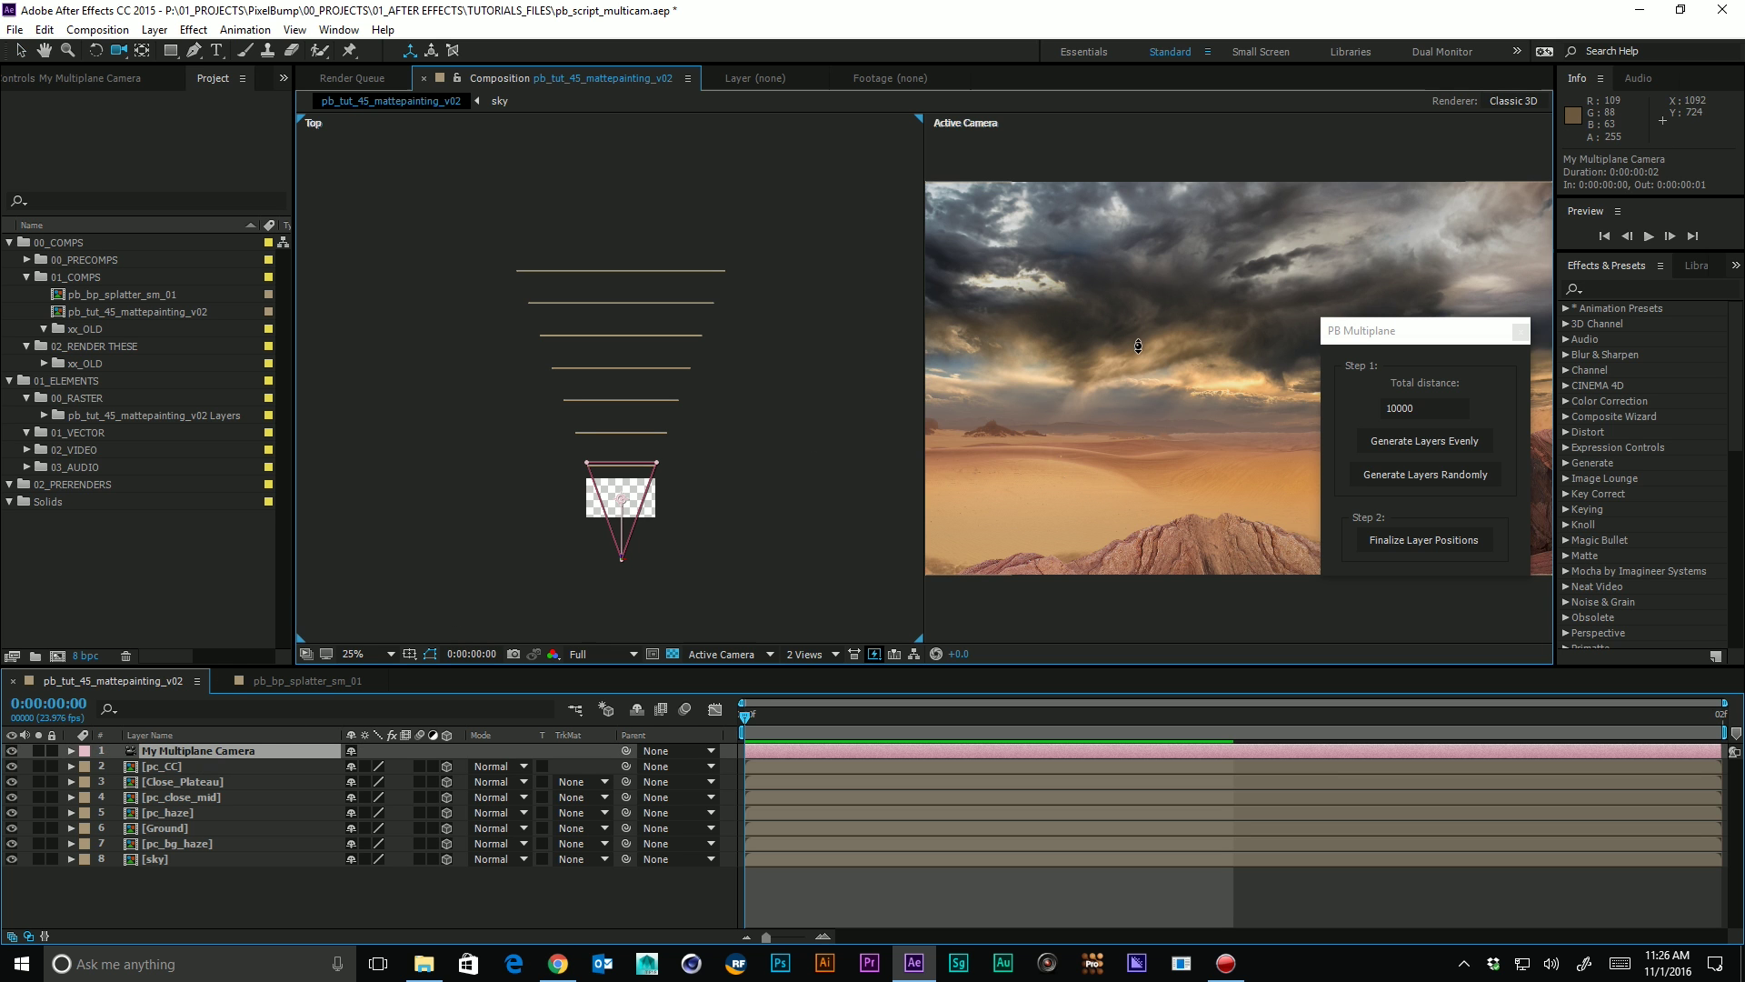
pyautogui.moveTo(1137, 342); pyautogui.dragTo(1095, 444)
# Move Close_Plateau 560 units, pc_haze to a new depth, and Ground 880 units along Z
pyautogui.click(209, 782)
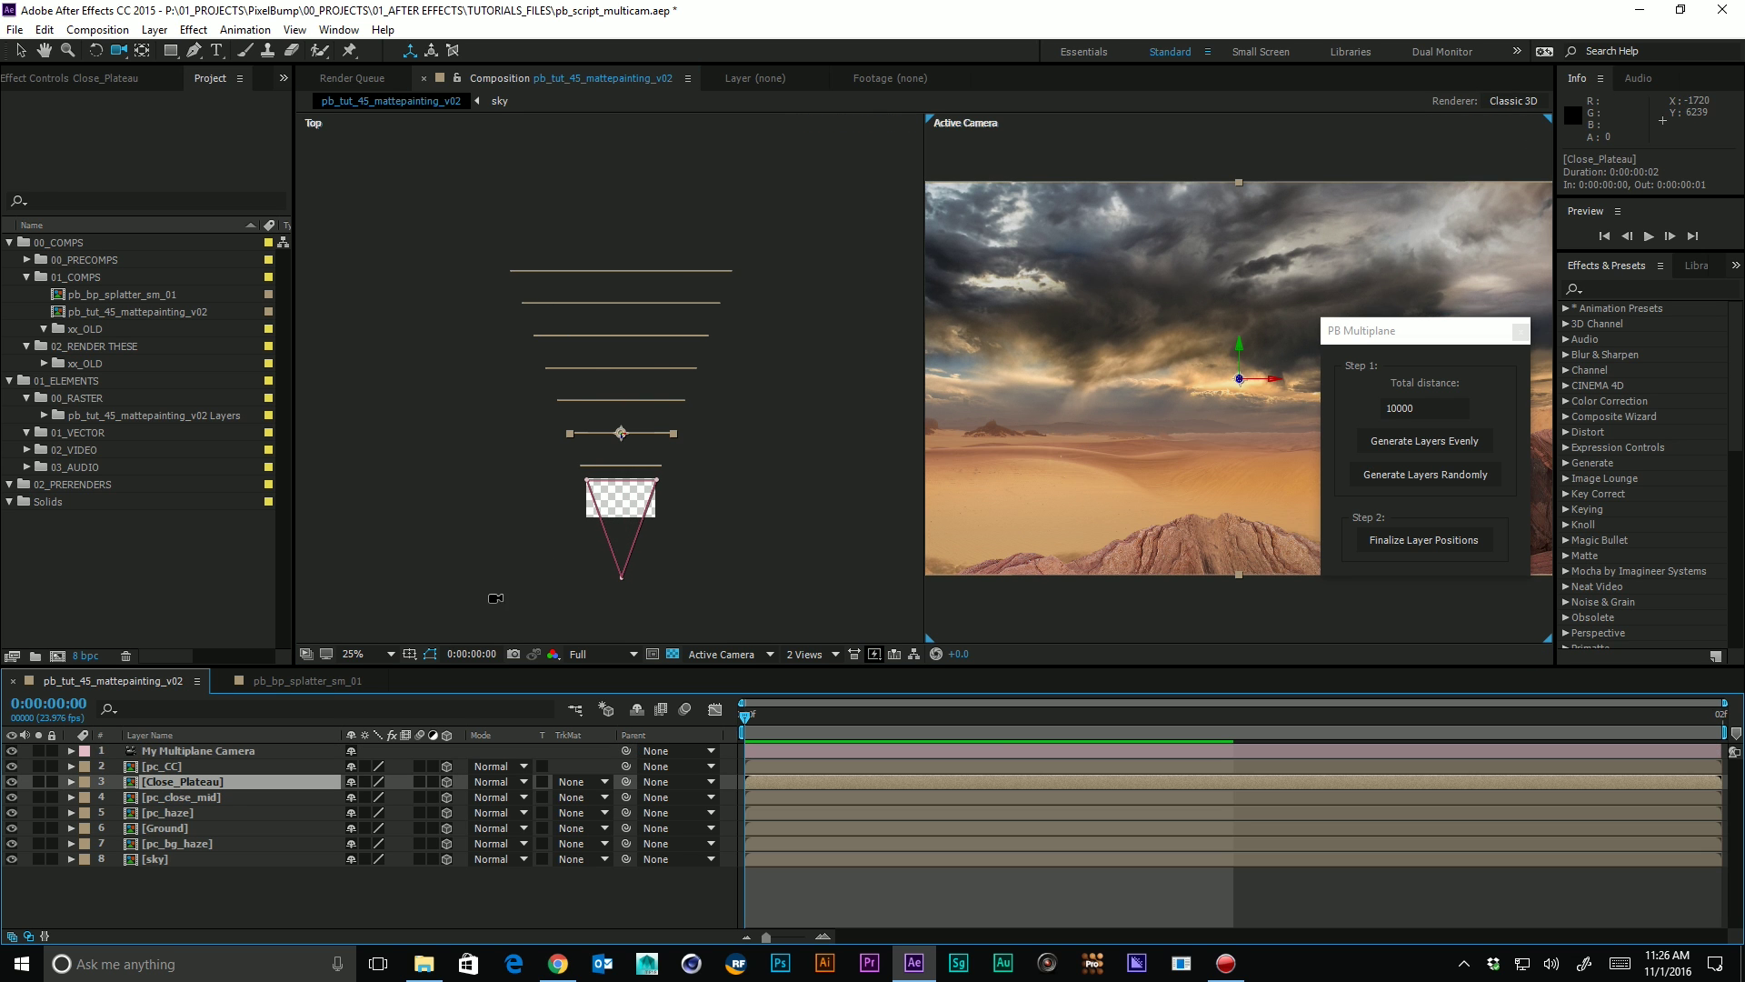
pyautogui.press('v')
pyautogui.moveTo(621, 443); pyautogui.dragTo(622, 430)
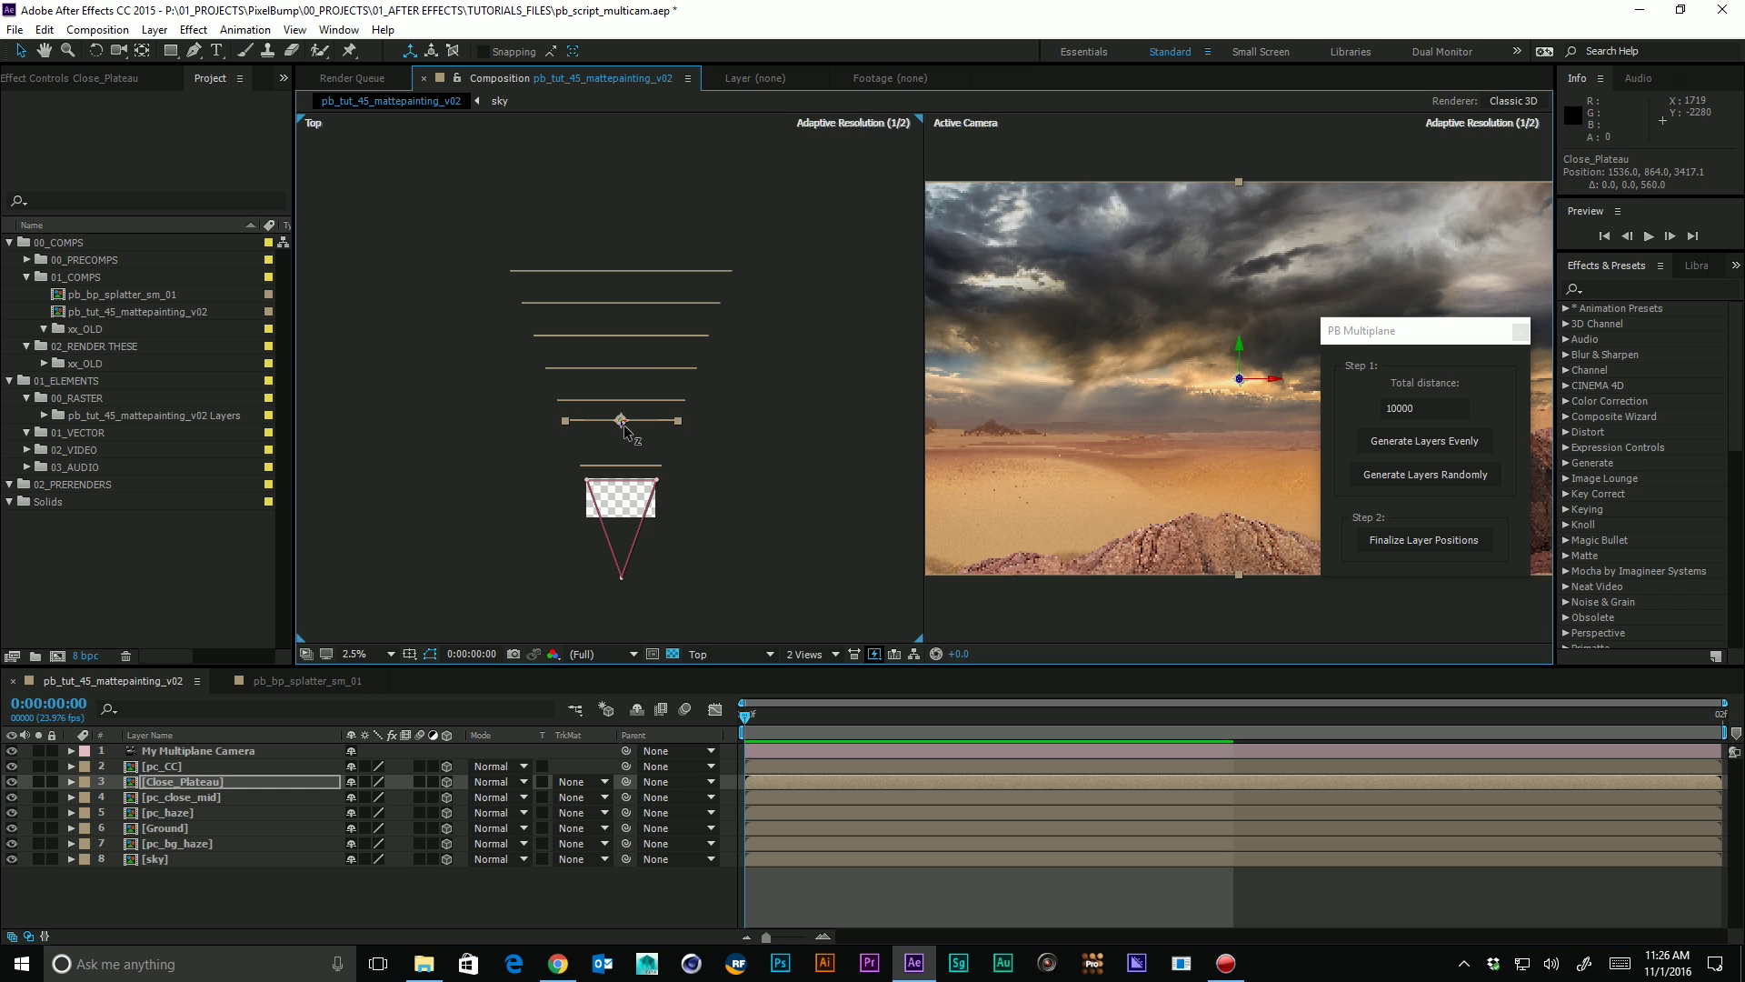
pyautogui.click(641, 368)
pyautogui.moveTo(621, 373); pyautogui.dragTo(618, 397)
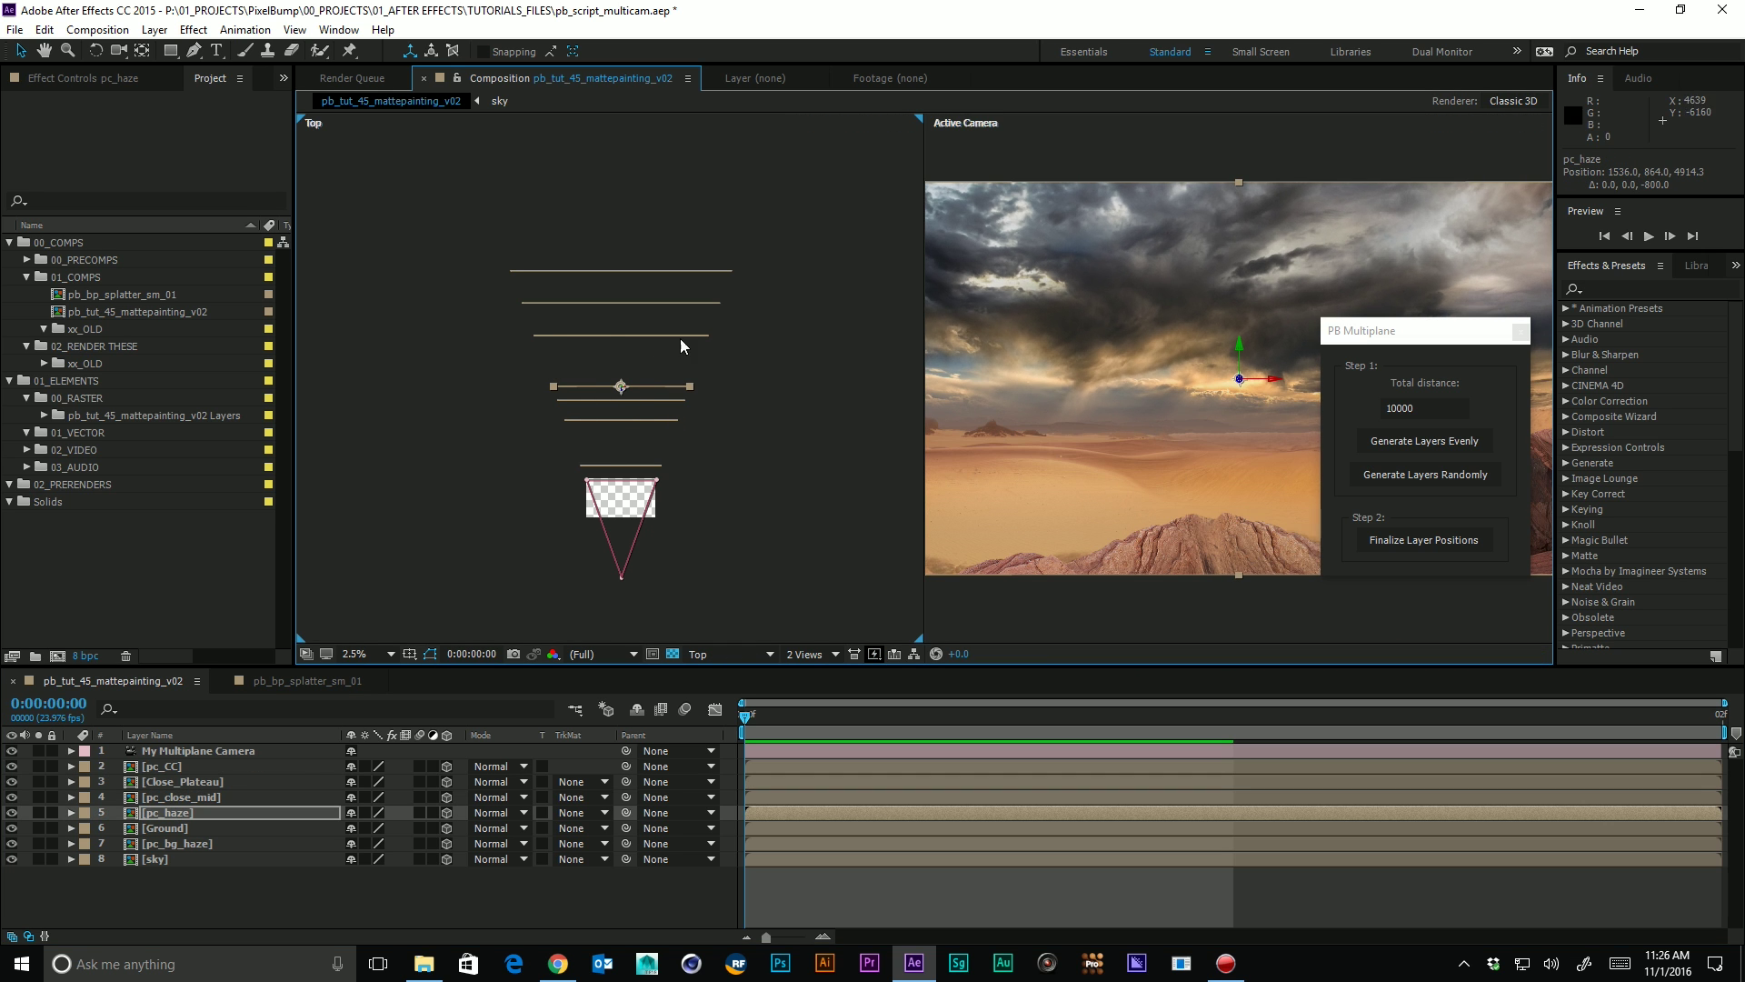
pyautogui.click(654, 337)
pyautogui.moveTo(618, 344)
pyautogui.mouseDown()
pyautogui.moveTo(620, 383)
pyautogui.moveTo(628, 318)
pyautogui.moveTo(627, 332)
pyautogui.mouseUp()
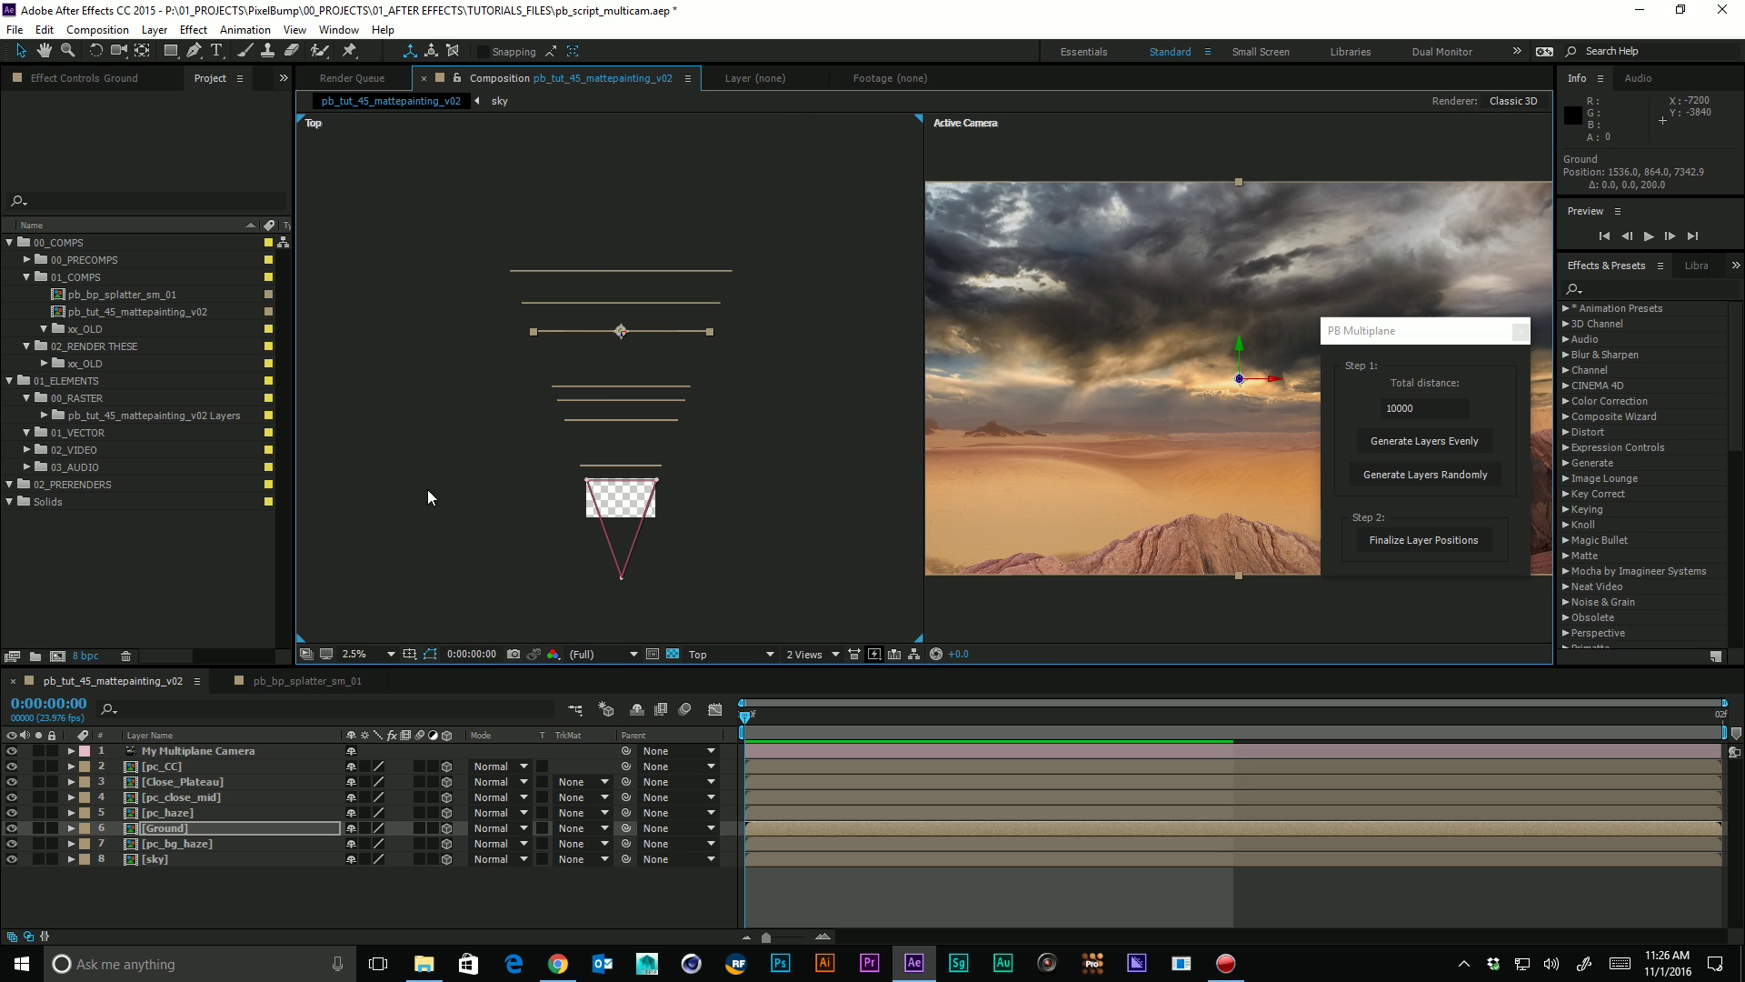
# Finalize the desert layer positions and dolly My Multiplane Camera forward to Z -3210.4
pyautogui.click(1423, 544)
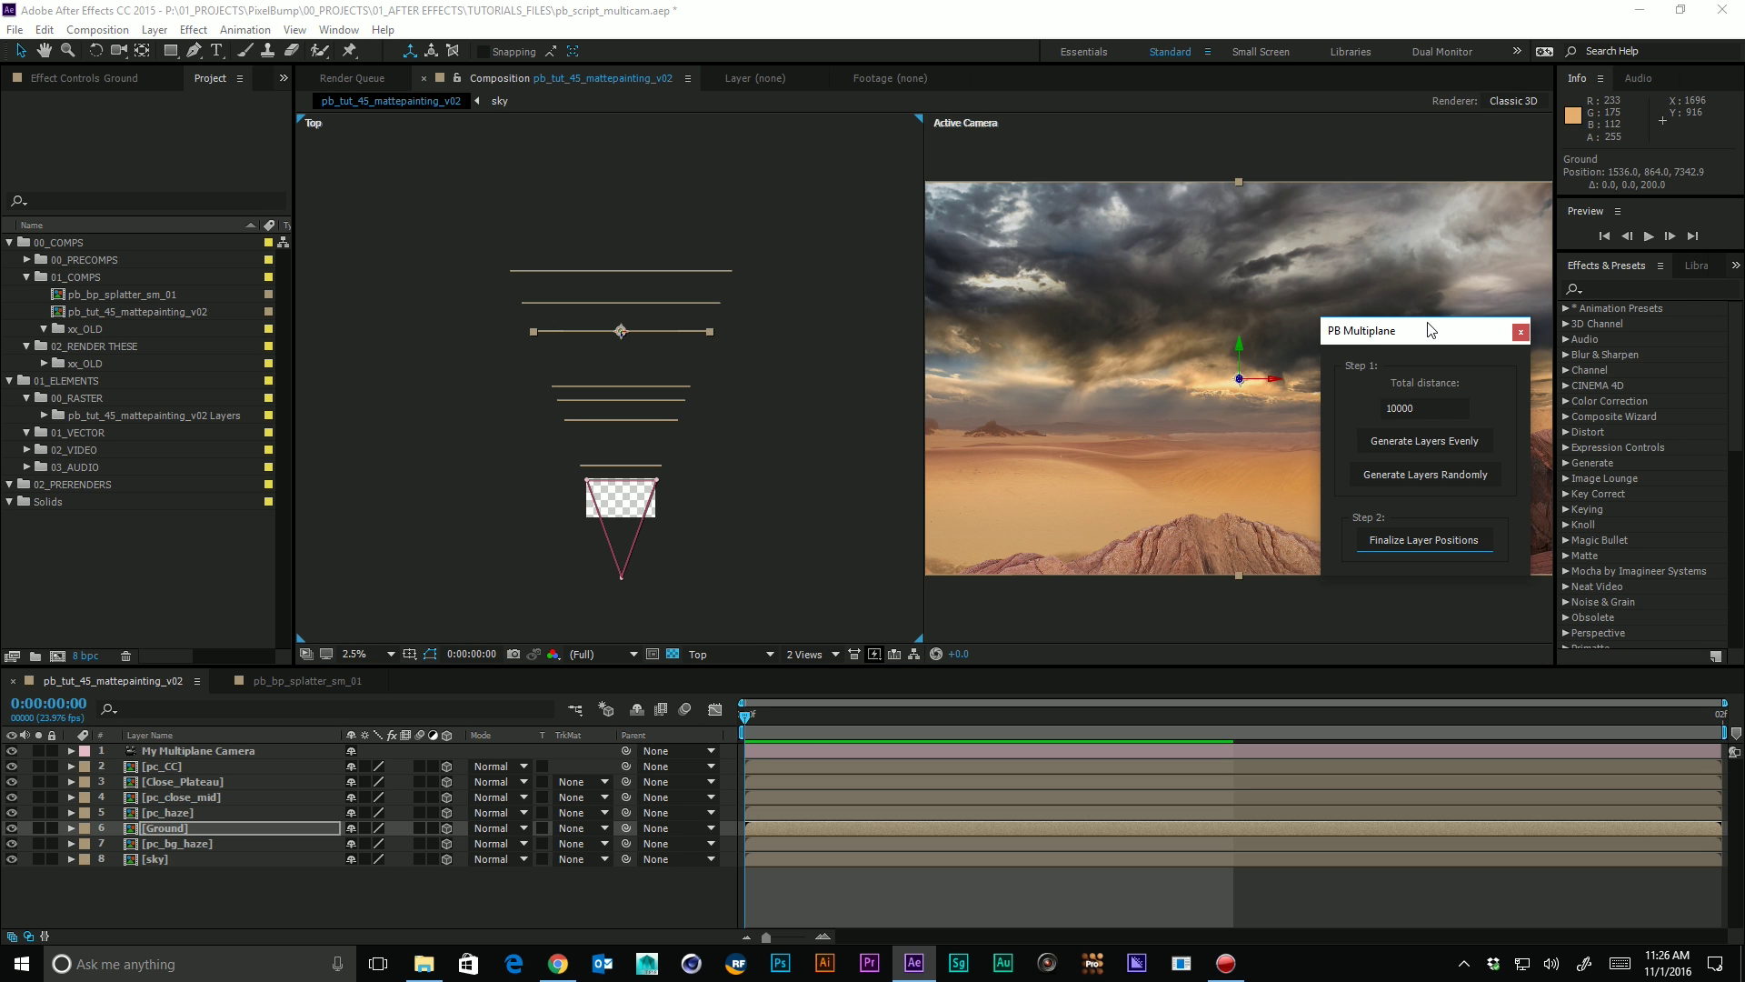
pyautogui.moveTo(1430, 330); pyautogui.dragTo(714, 333)
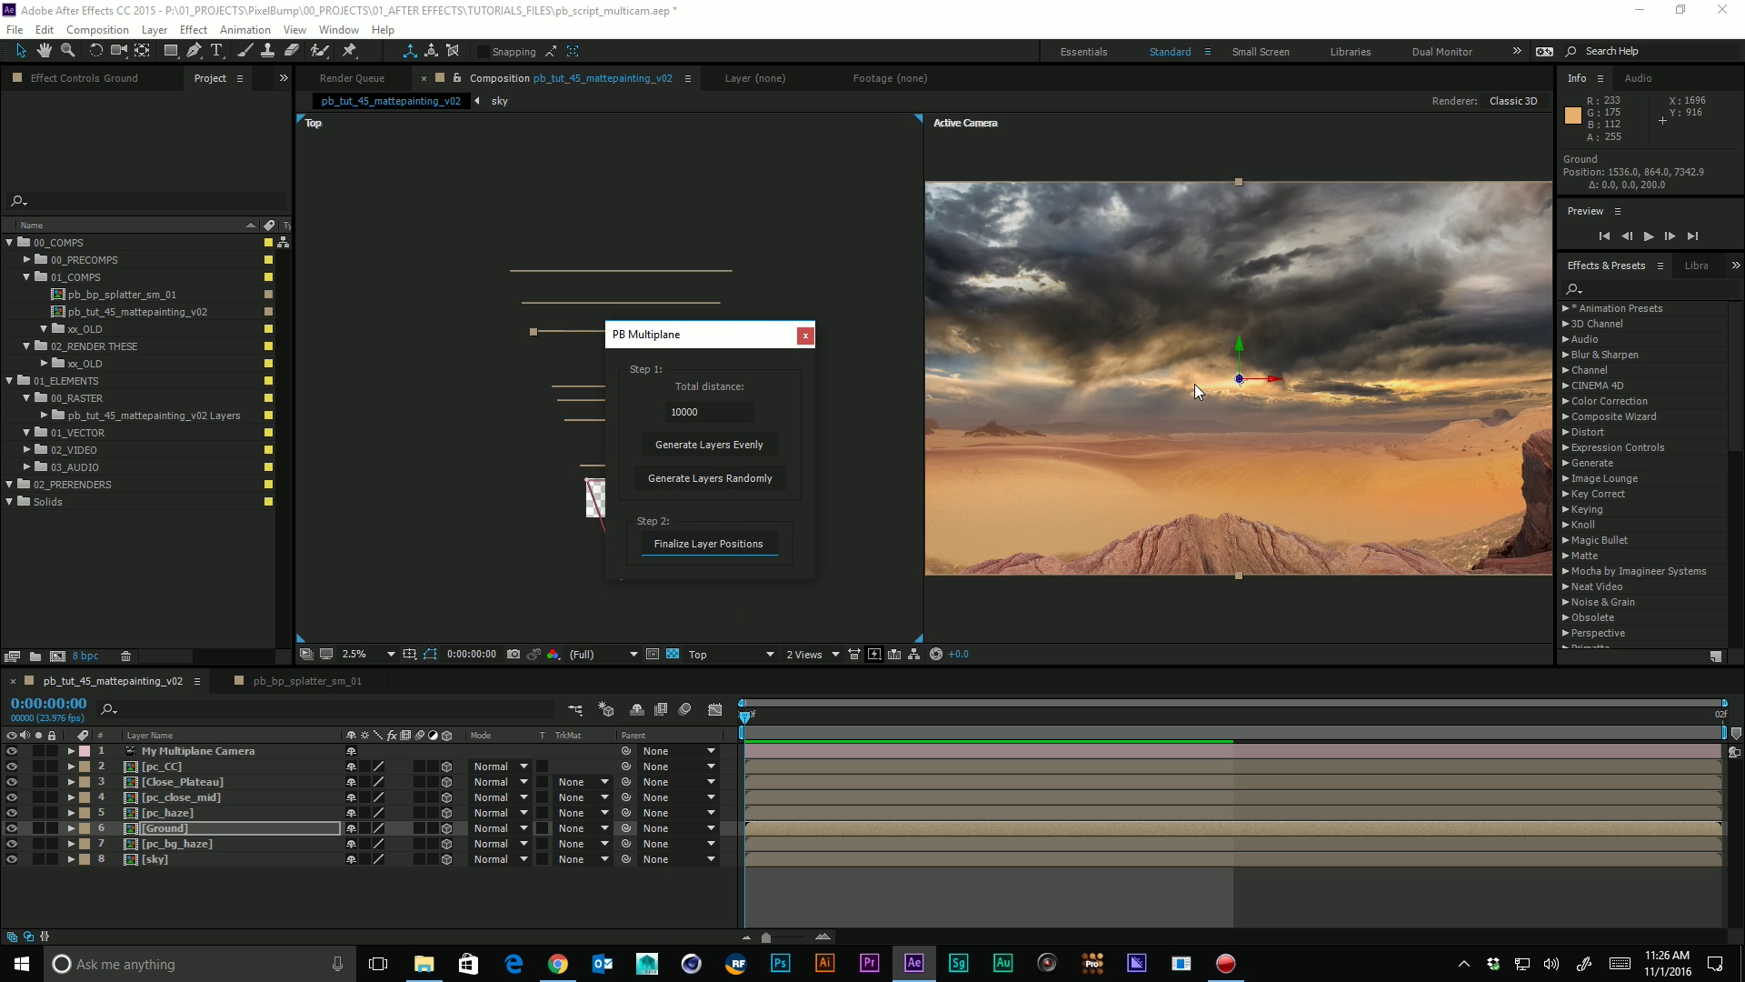
pyautogui.click(1332, 129)
pyautogui.press('c')
pyautogui.moveTo(1249, 391)
pyautogui.mouseDown()
pyautogui.moveTo(1278, 346)
pyautogui.moveTo(1287, 392)
pyautogui.moveTo(1274, 380)
pyautogui.mouseUp()
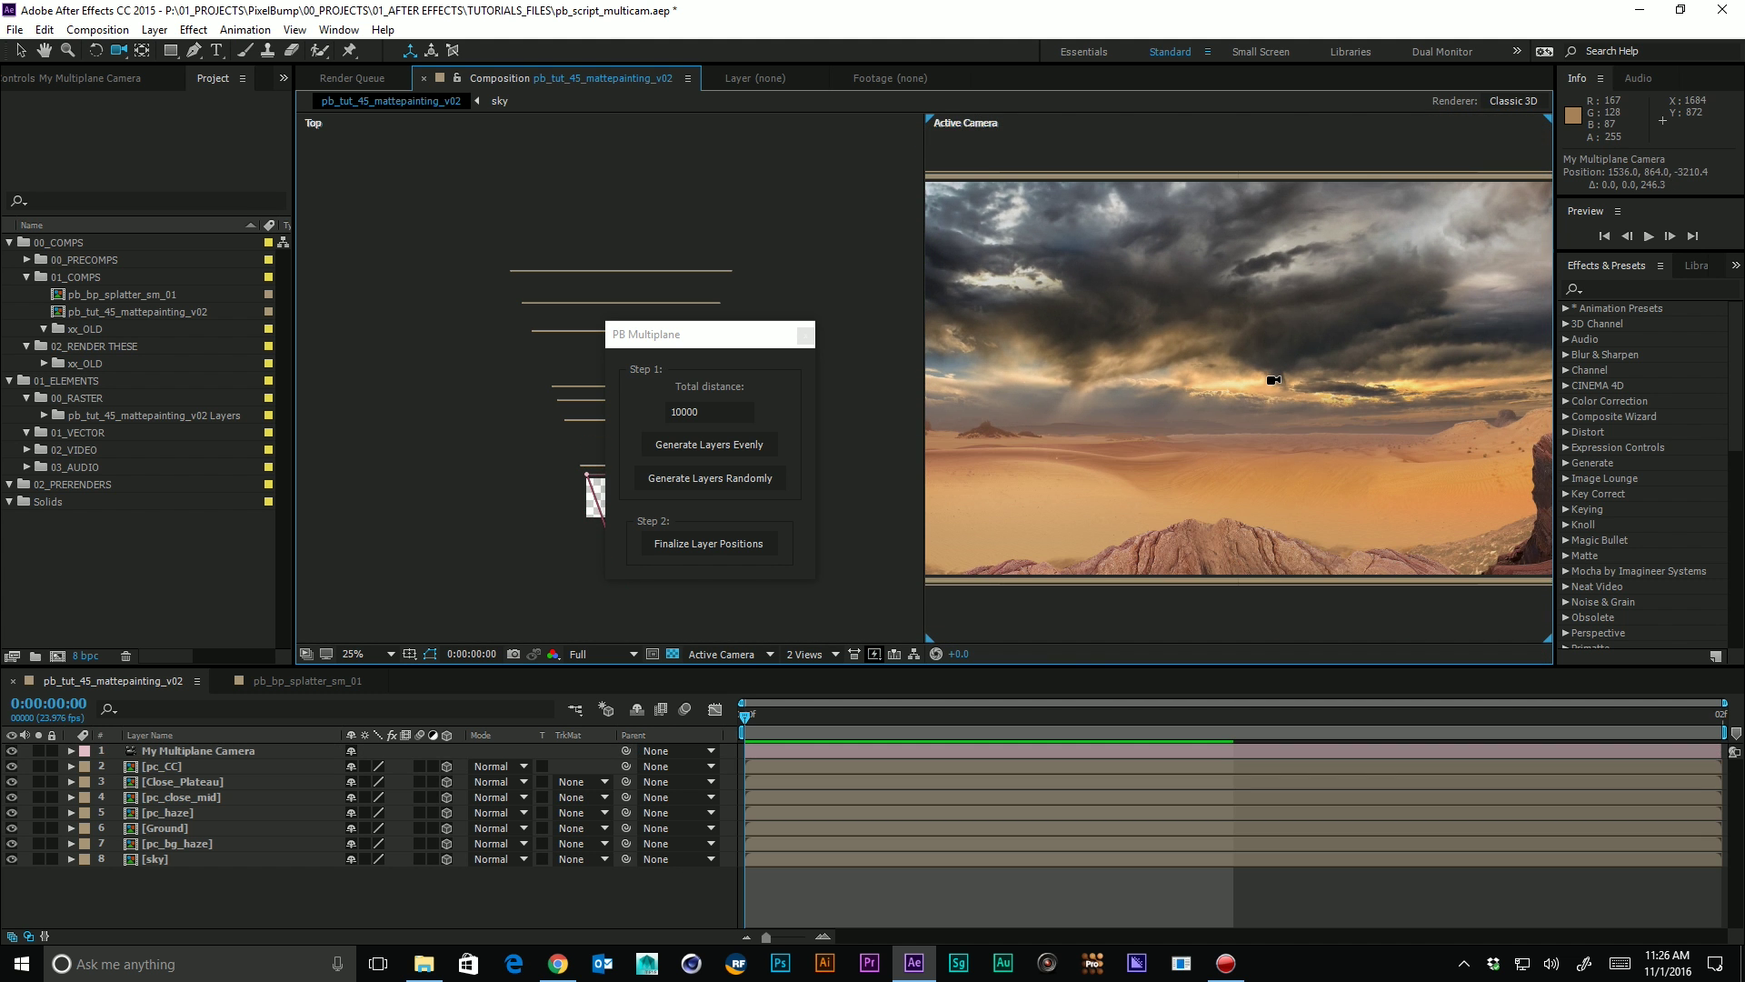
# Fly the camera deeper to Z -3415.1, then open the pb_bp_splatter_sm_01 comp
pyautogui.moveTo(1260, 393); pyautogui.dragTo(1188, 436)
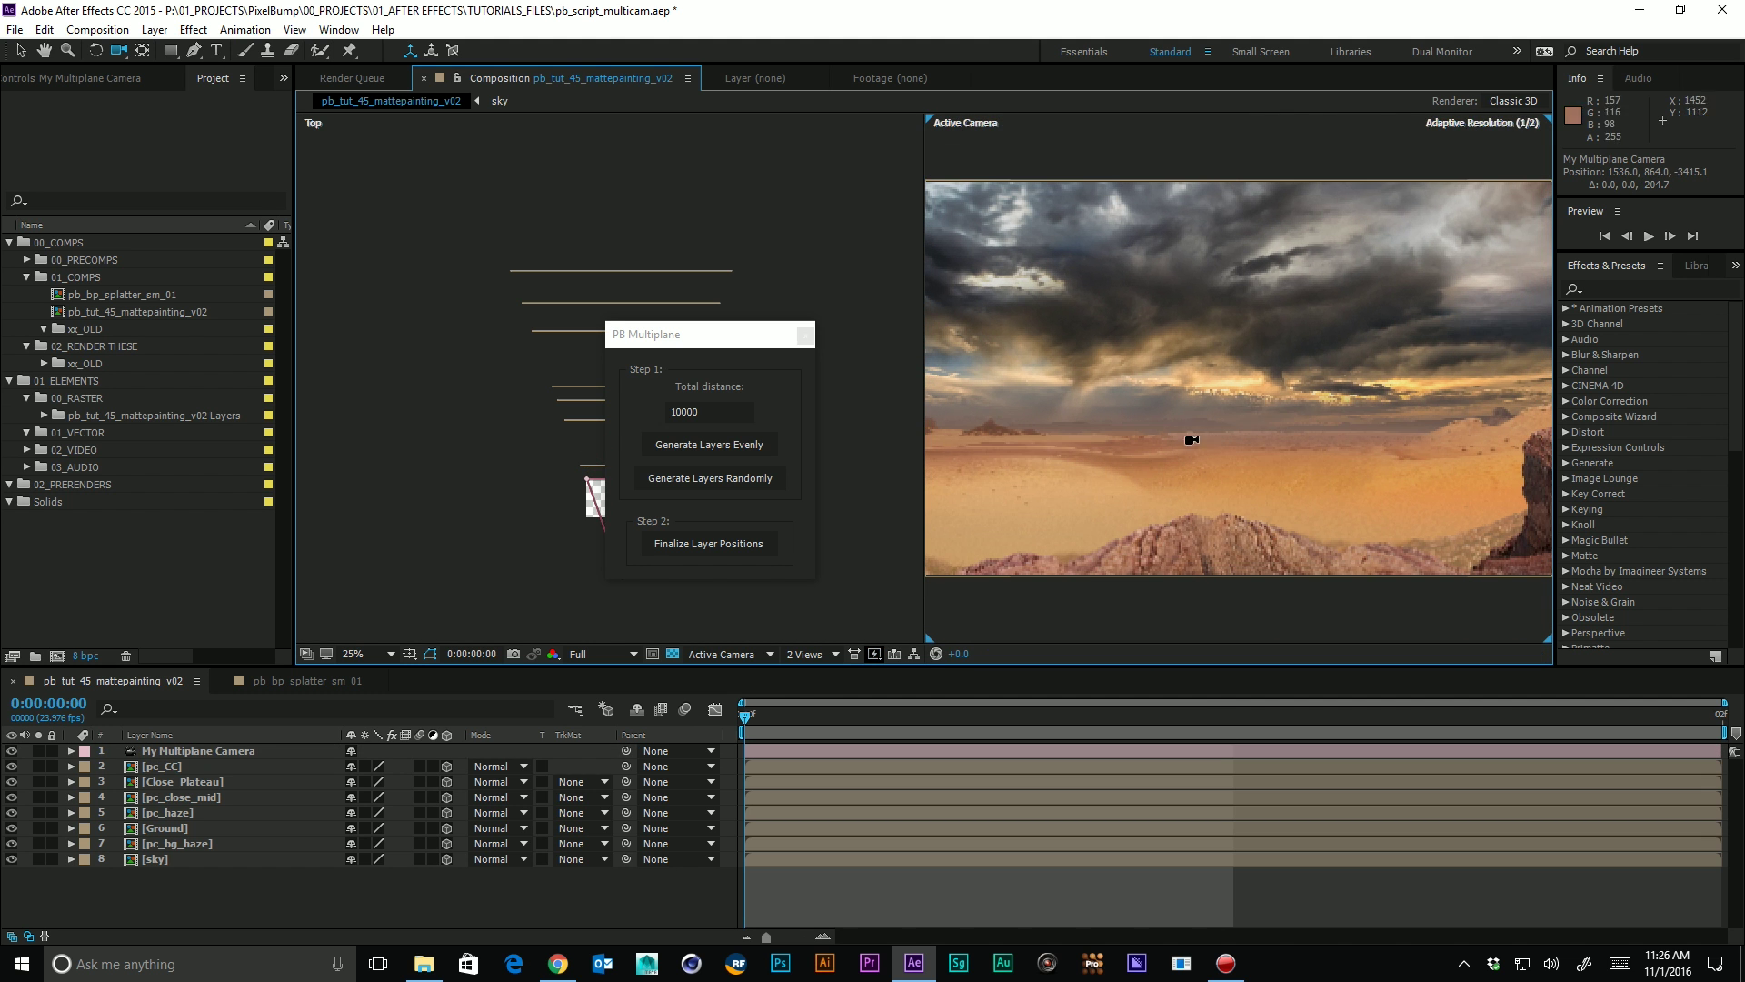
pyautogui.moveTo(793, 342); pyautogui.dragTo(1267, 280)
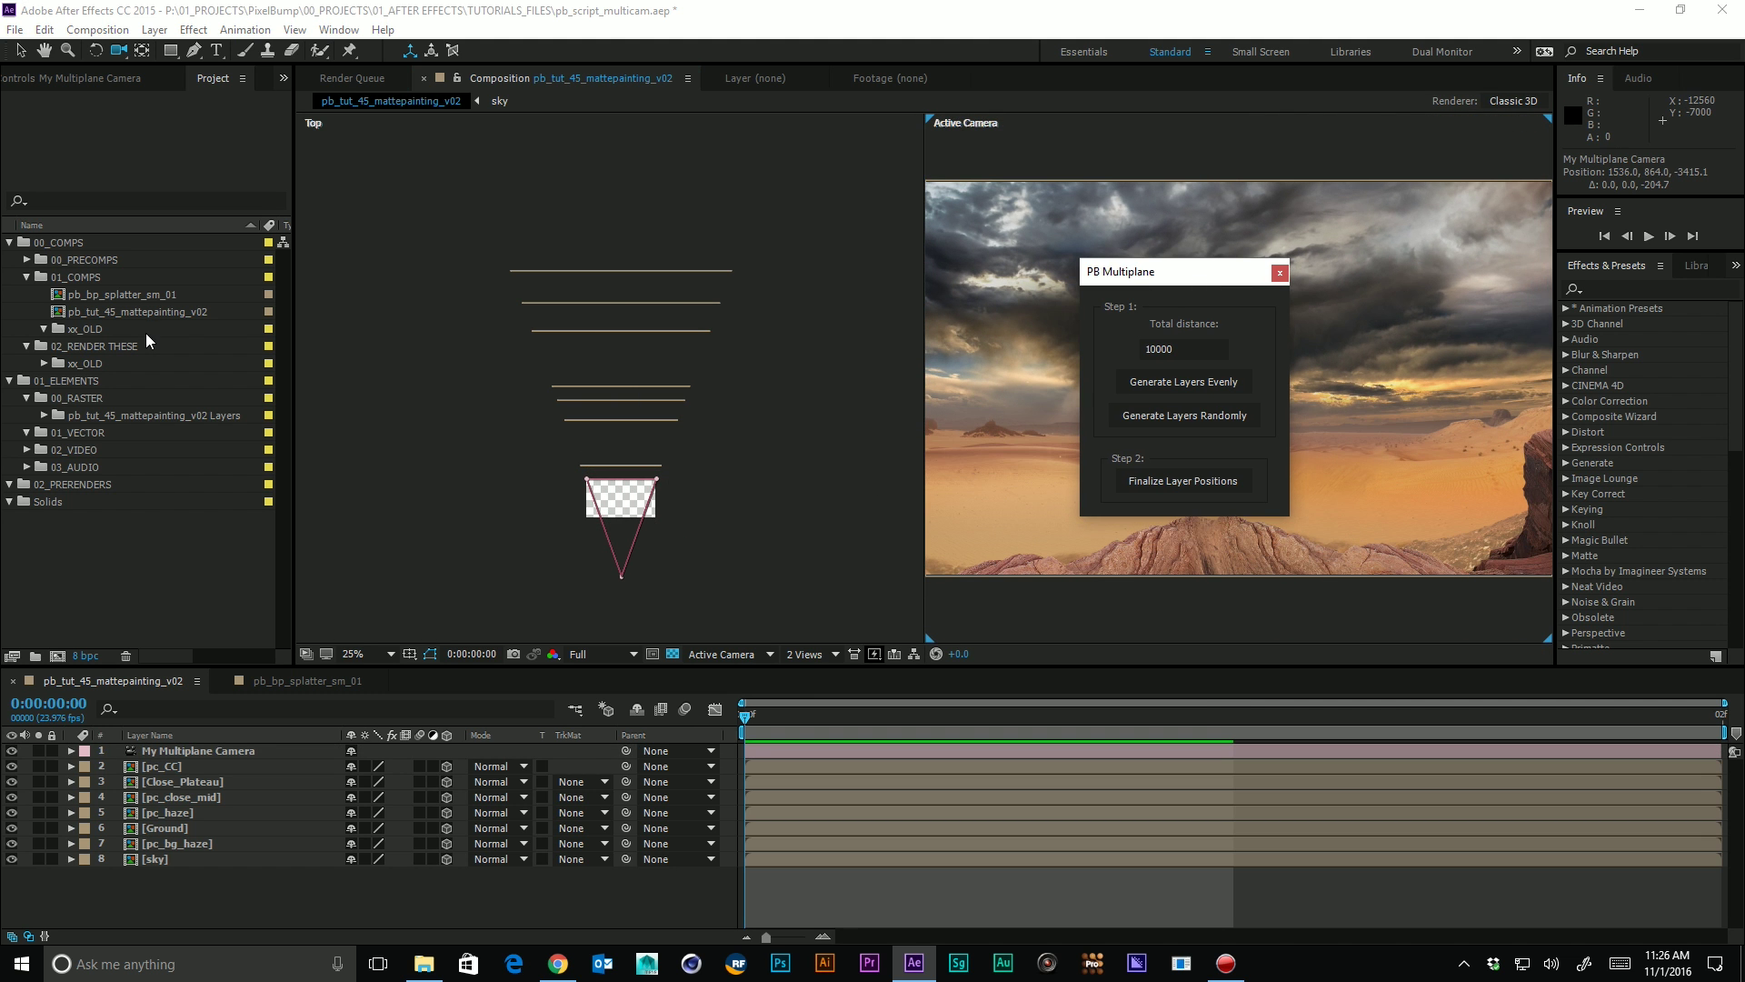
pyautogui.doubleClick(147, 291)
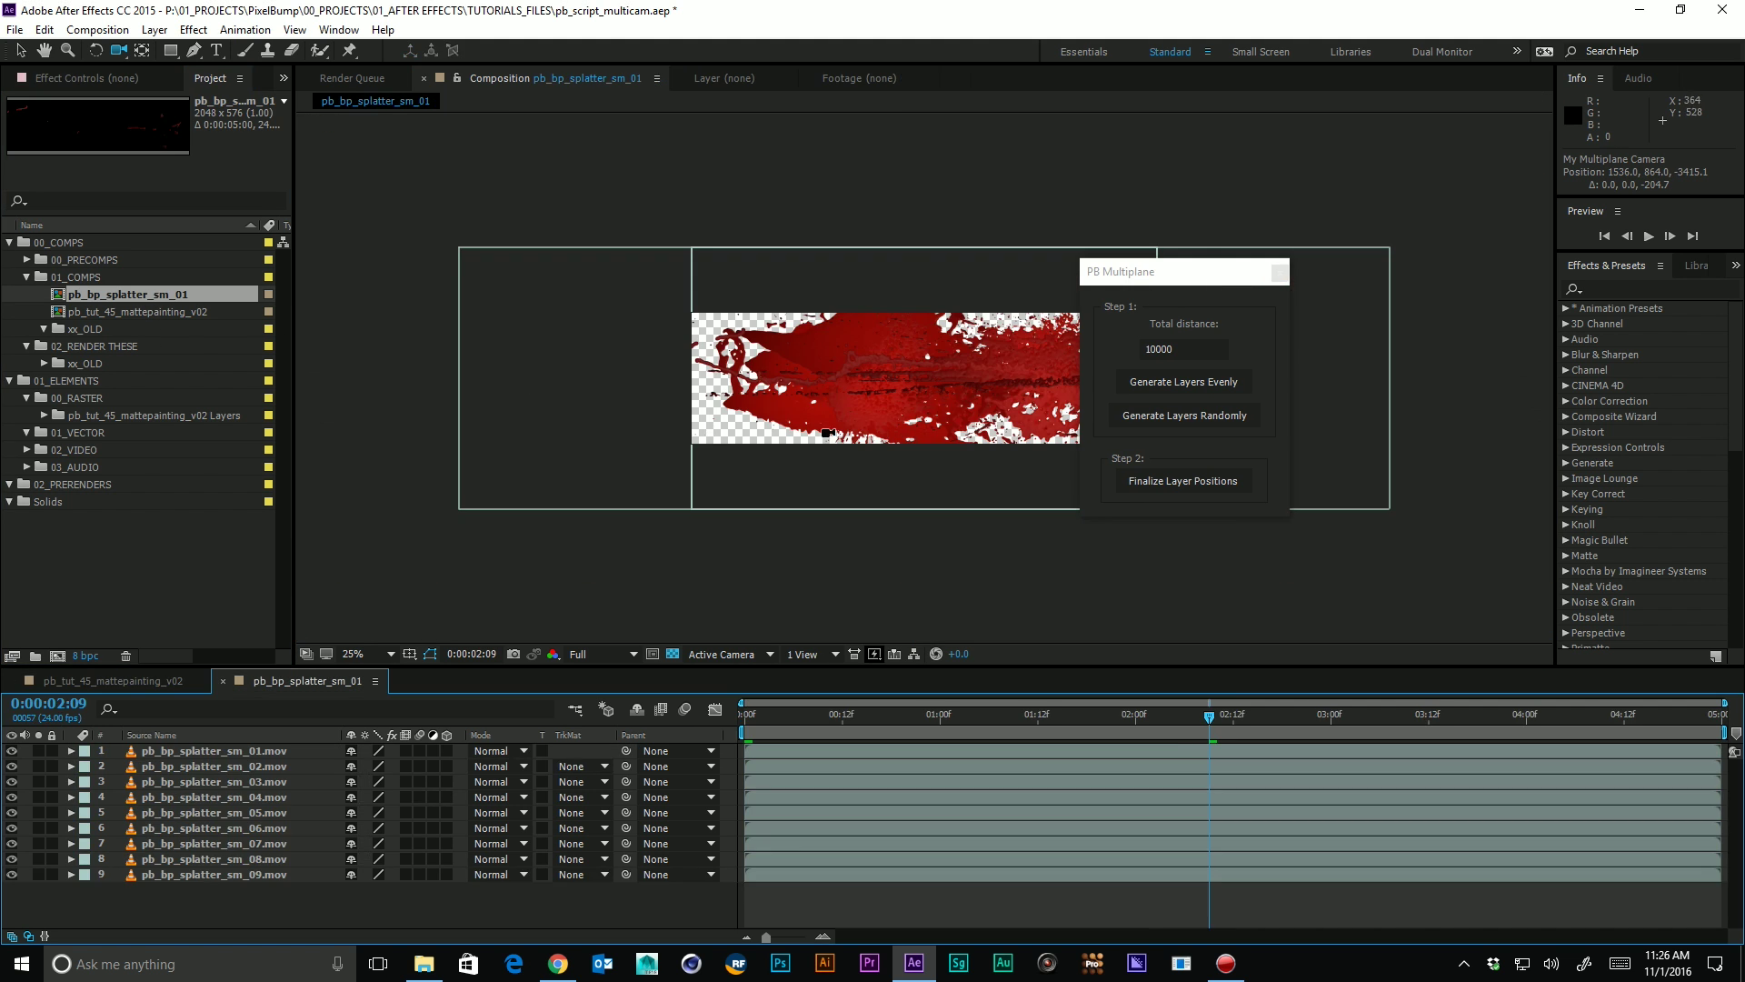
# Add a new Camera 1 using the 20mm lens preset to the splatter comp
pyautogui.moveTo(1210, 275); pyautogui.dragTo(1497, 216)
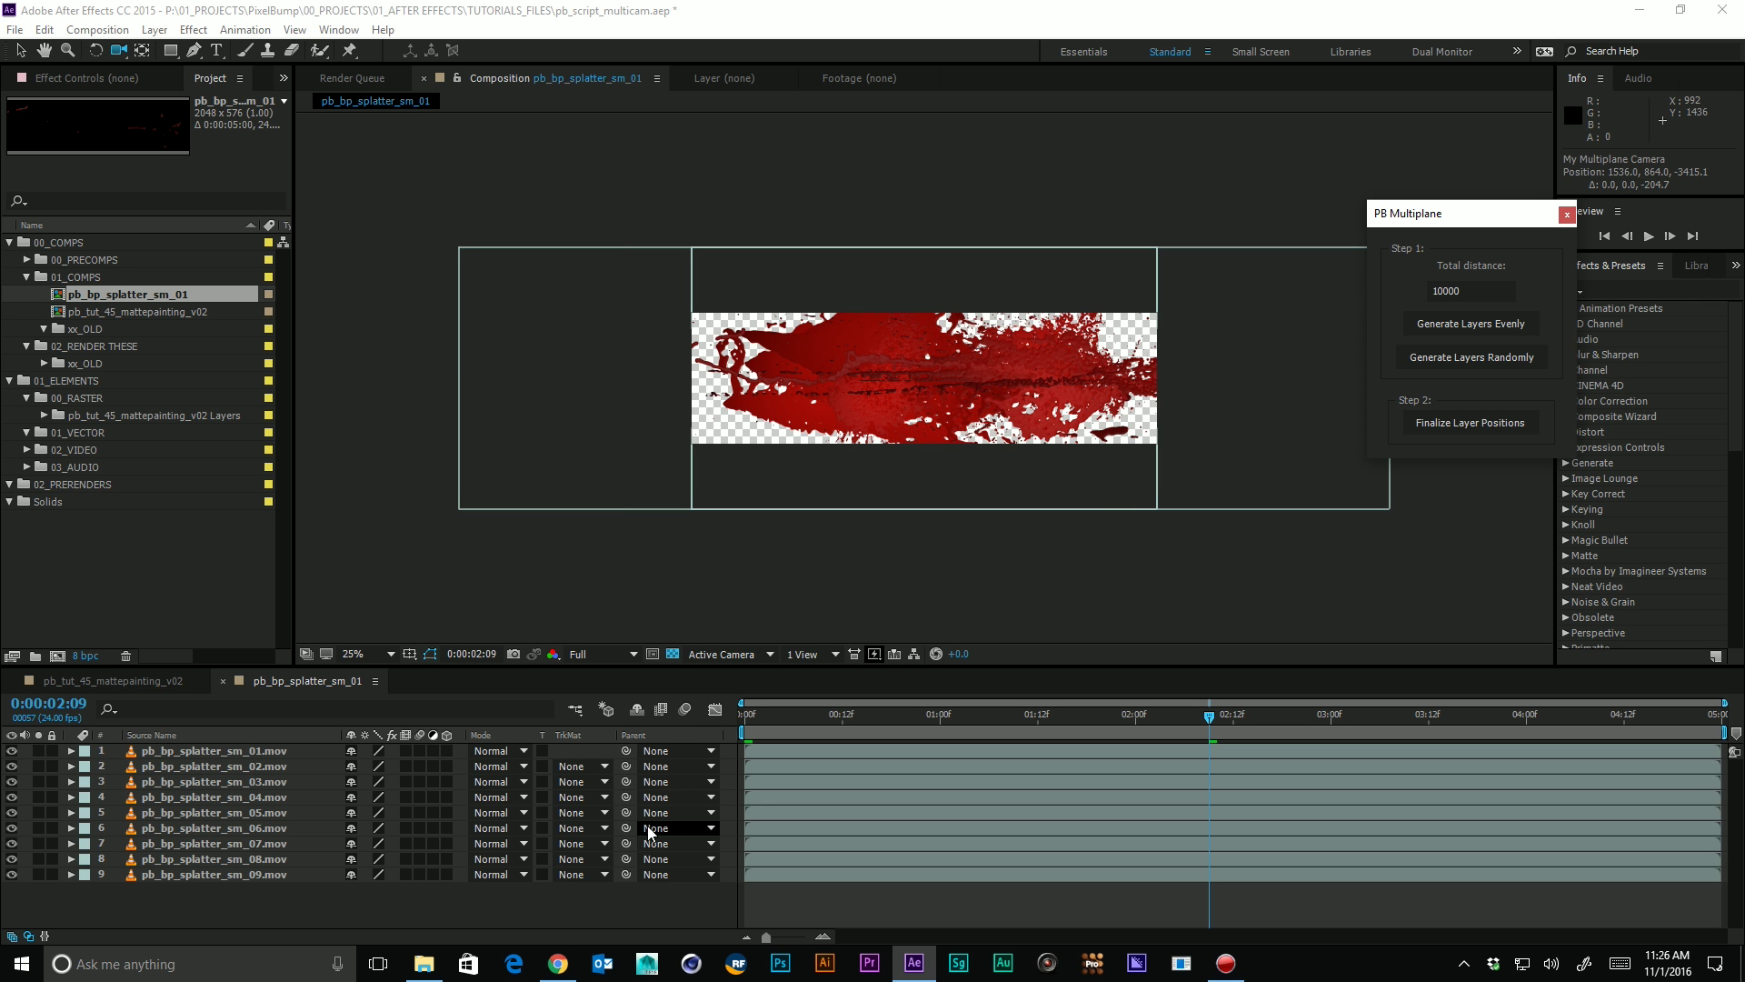
pyautogui.rightClick(444, 900)
pyautogui.moveTo(519, 733)
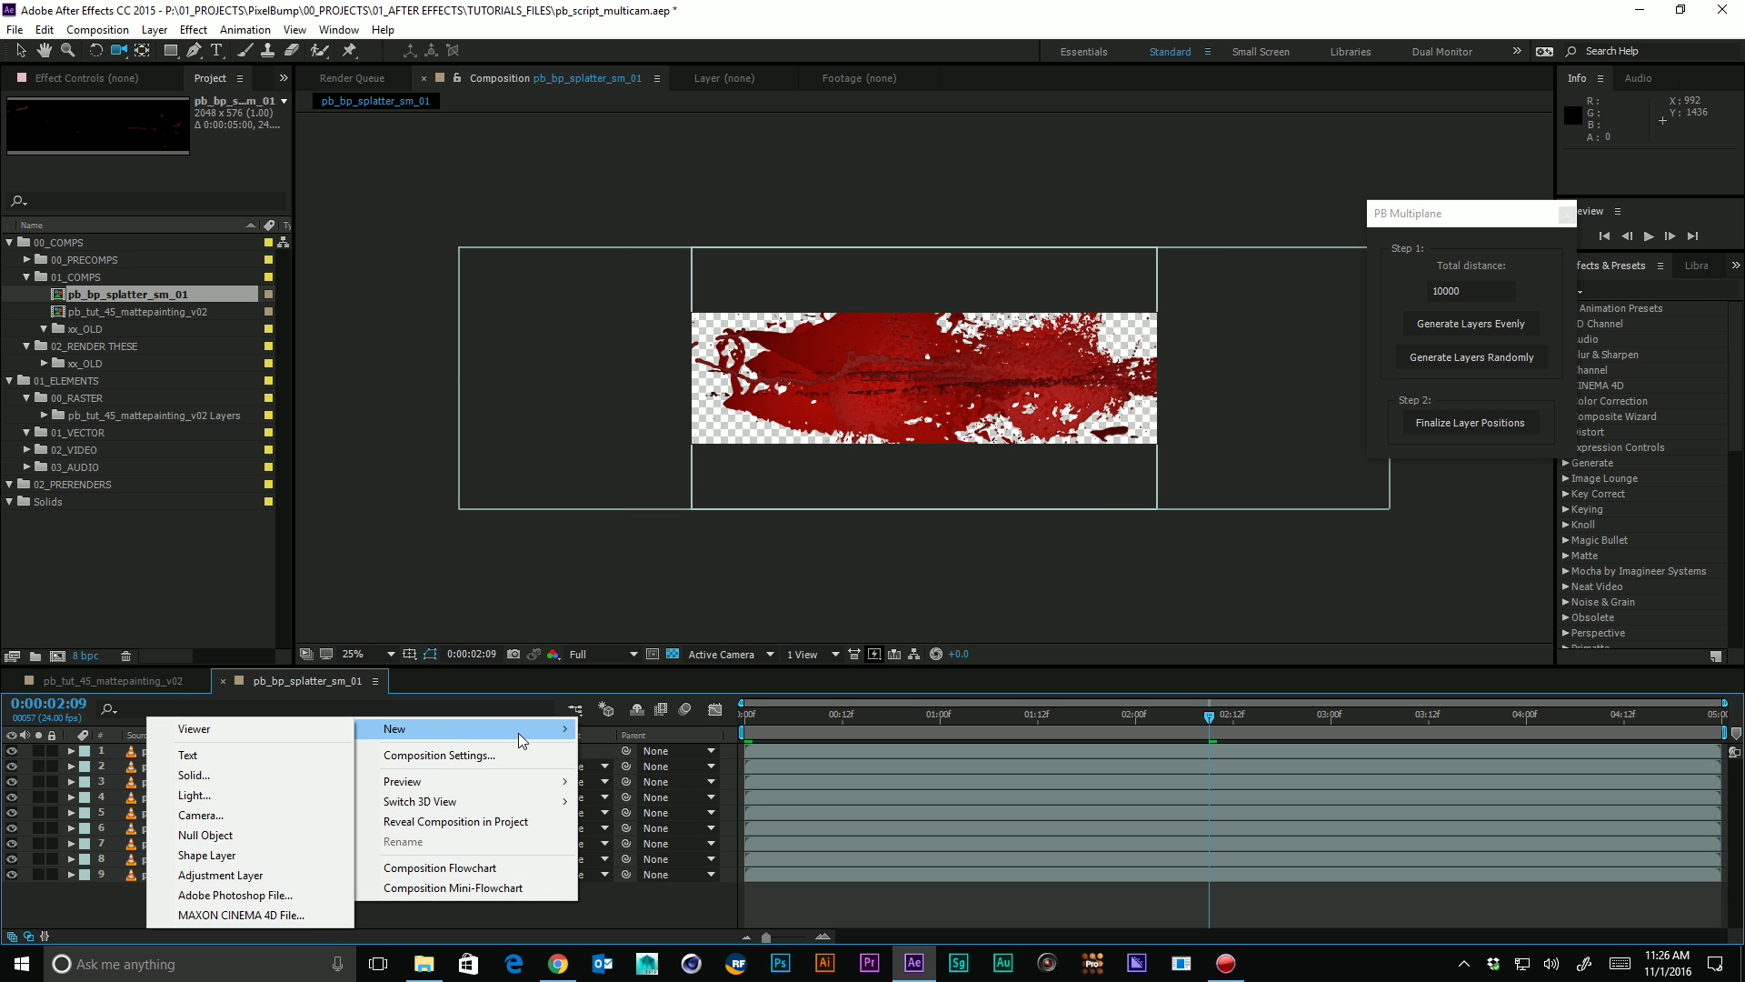
pyautogui.click(256, 816)
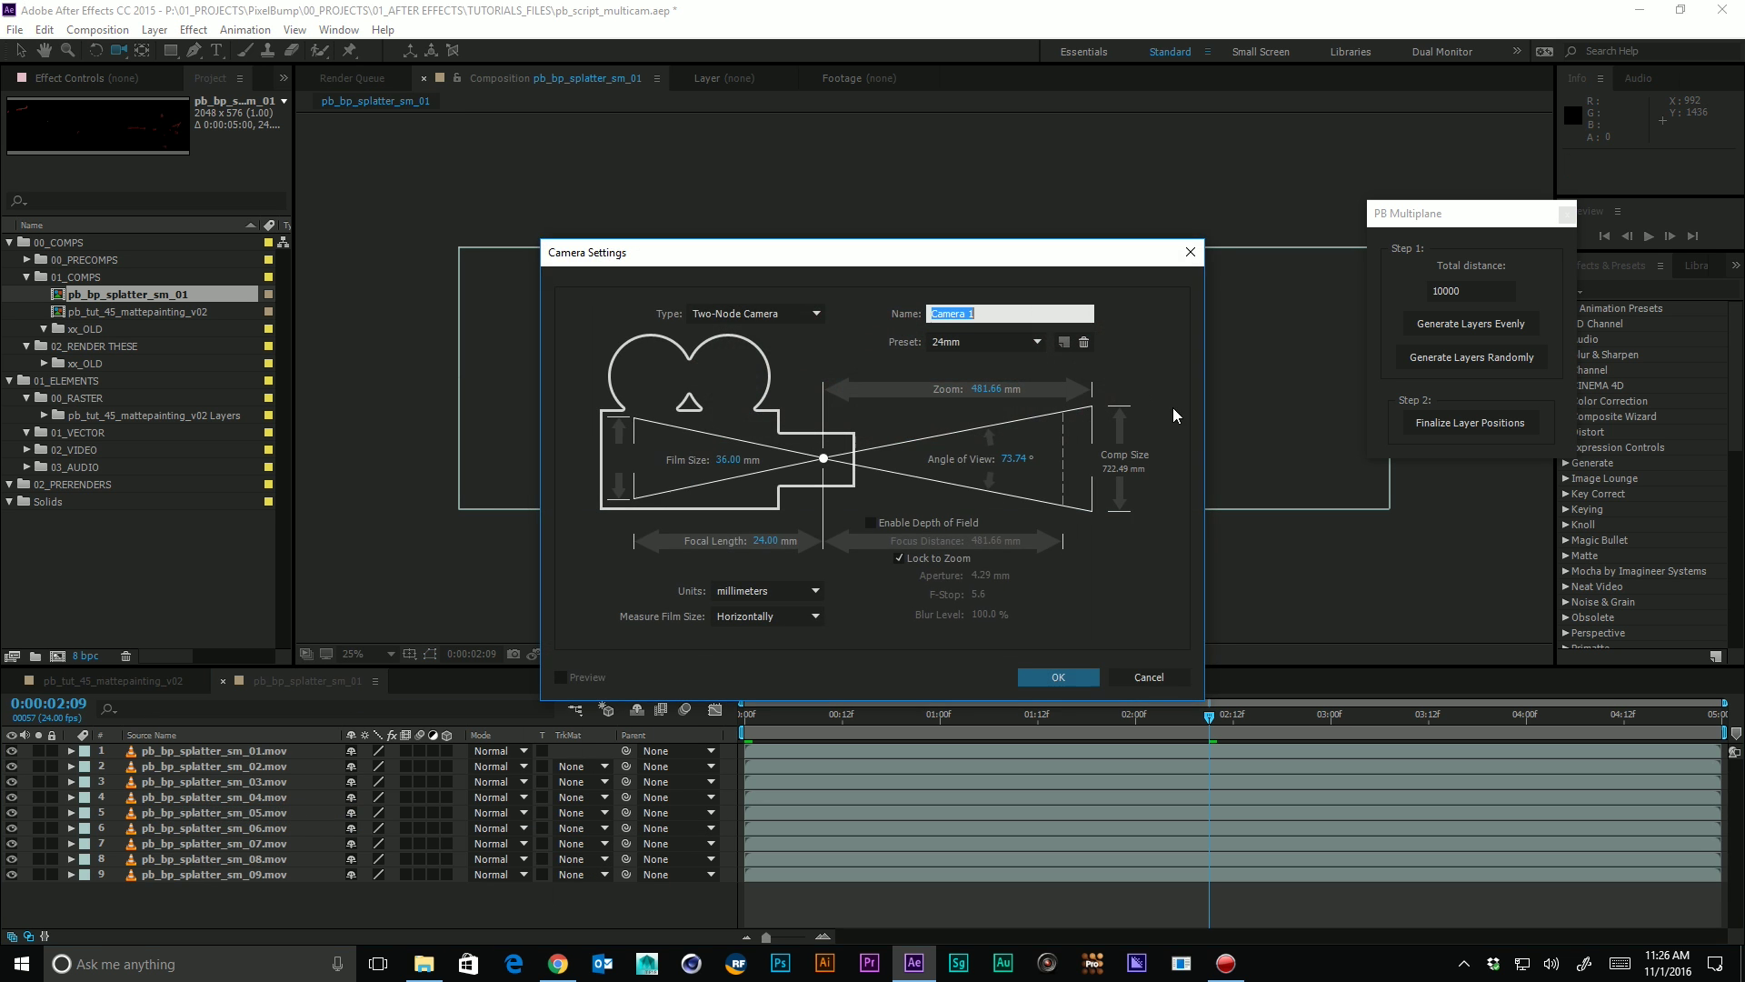
pyautogui.click(1007, 344)
pyautogui.click(999, 416)
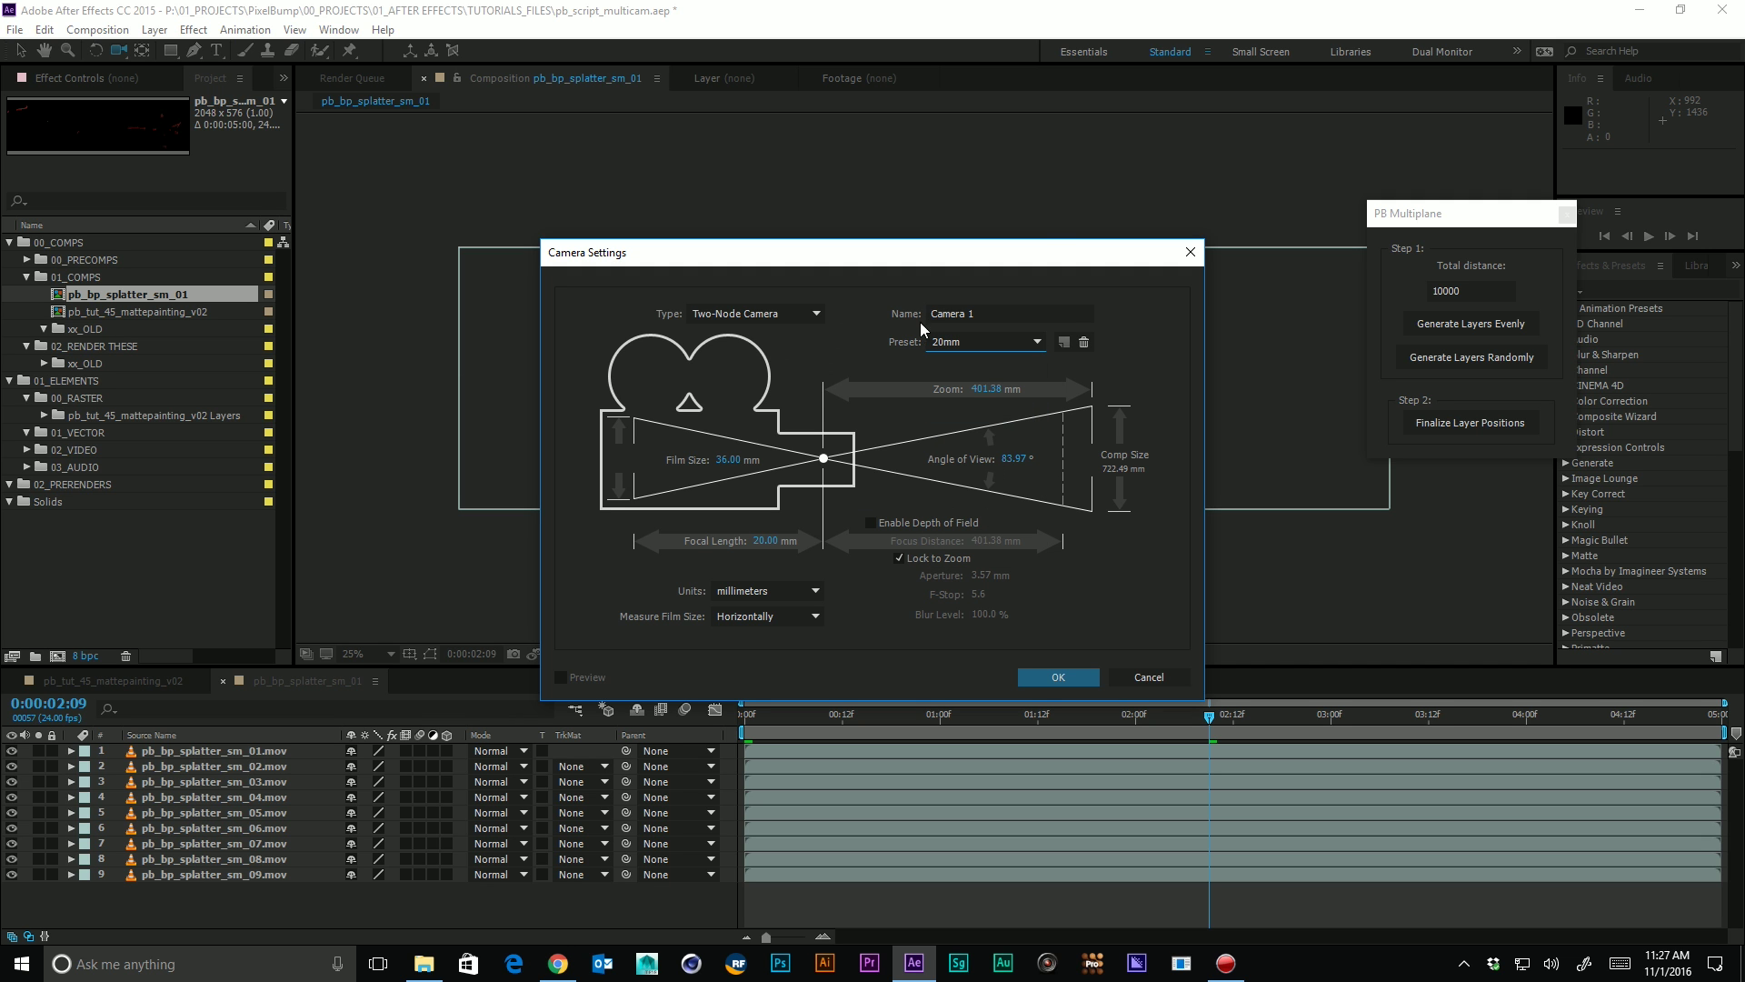
pyautogui.click(1058, 678)
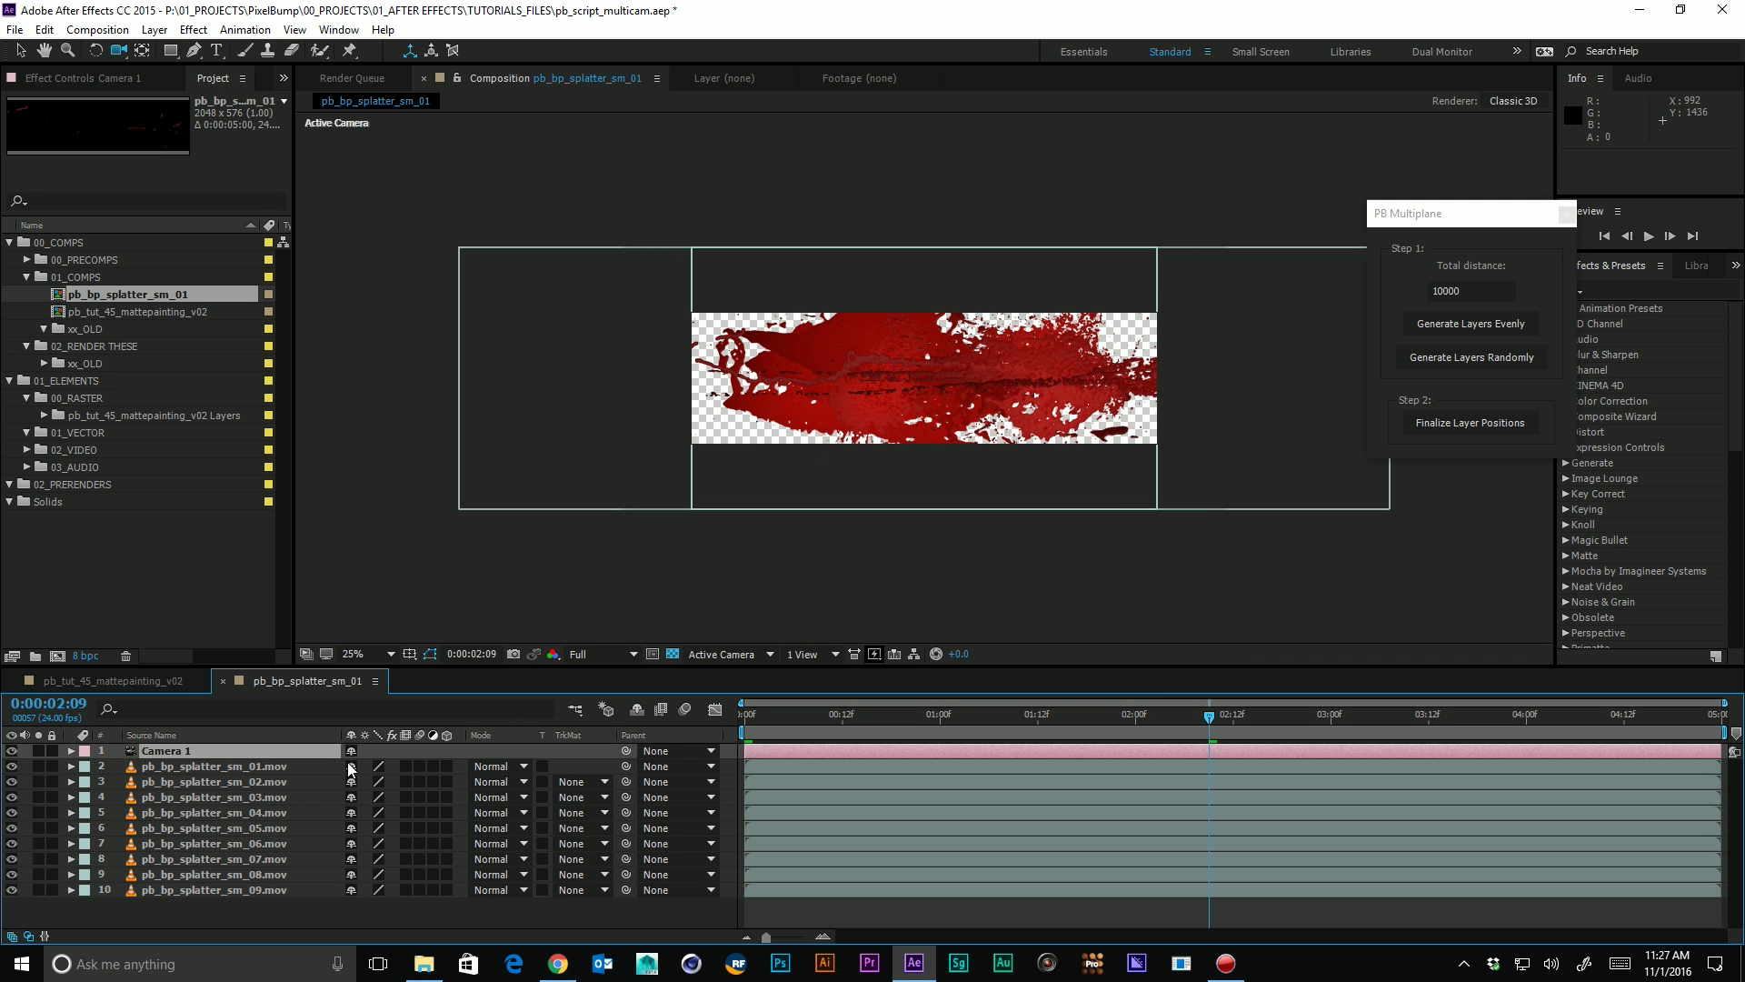
pyautogui.click(276, 768)
# Spread the nine splatter layers randomly over 5000 units of depth and add a Top view
pyautogui.keyDown('shift'); pyautogui.click(267, 889); pyautogui.keyUp('shift')
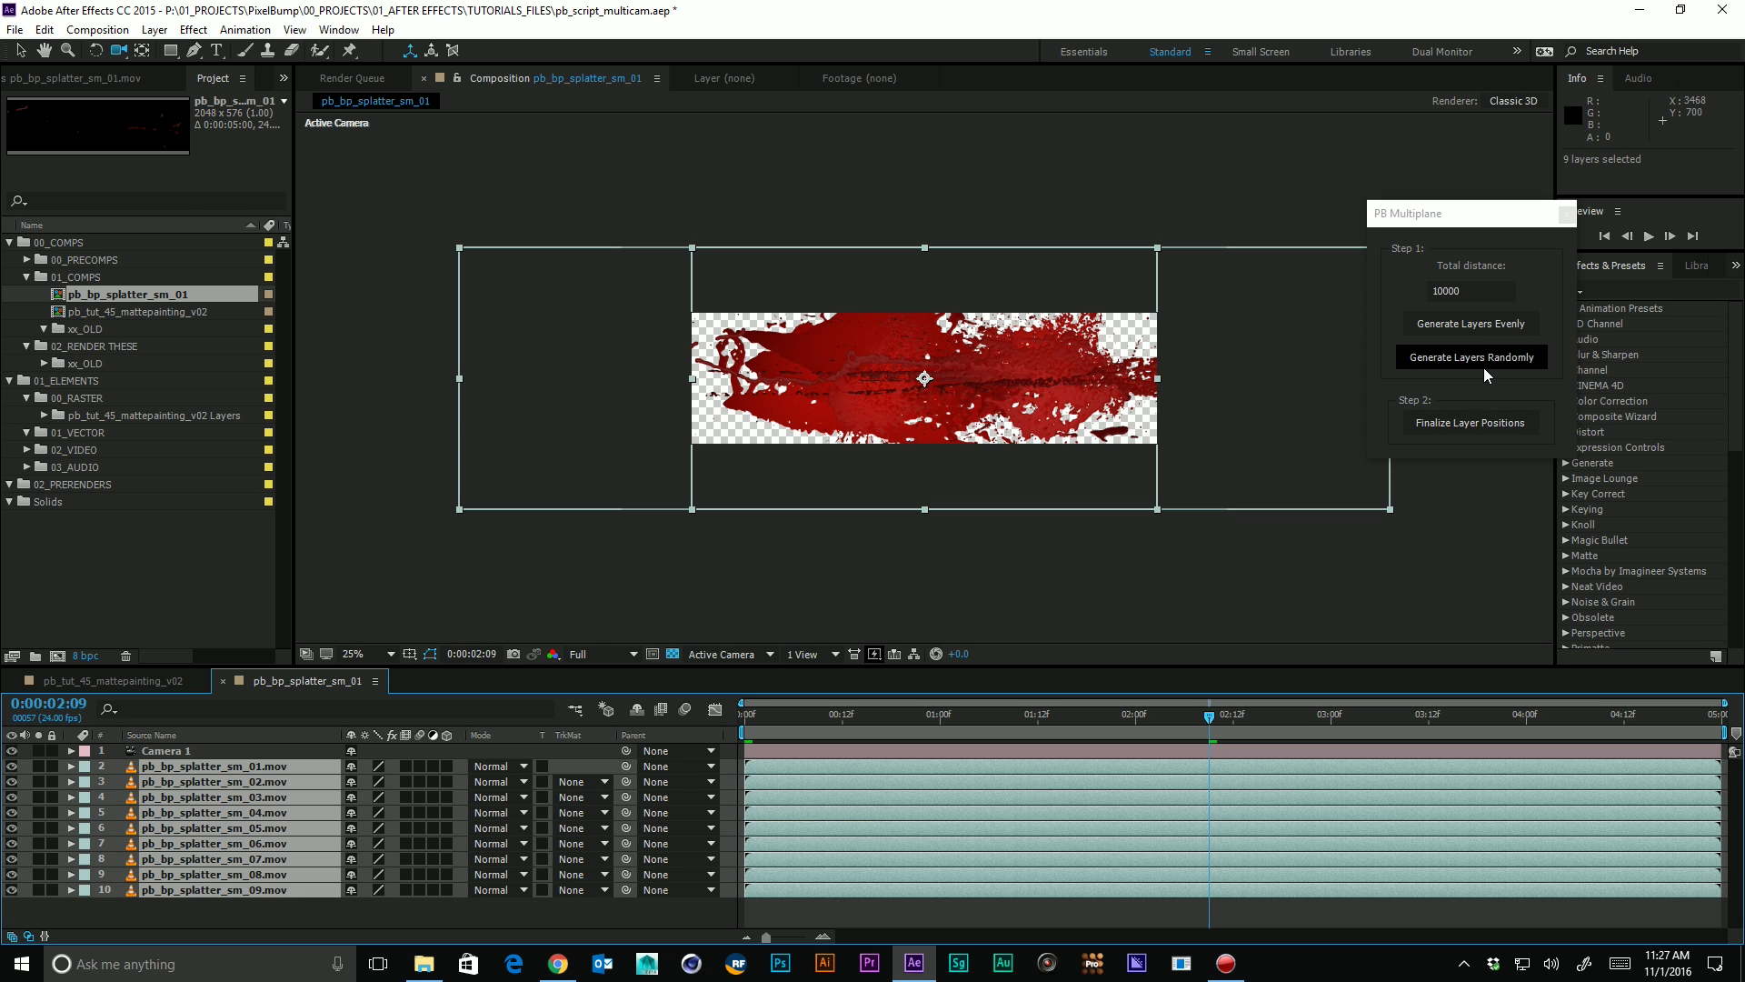
pyautogui.click(1403, 300)
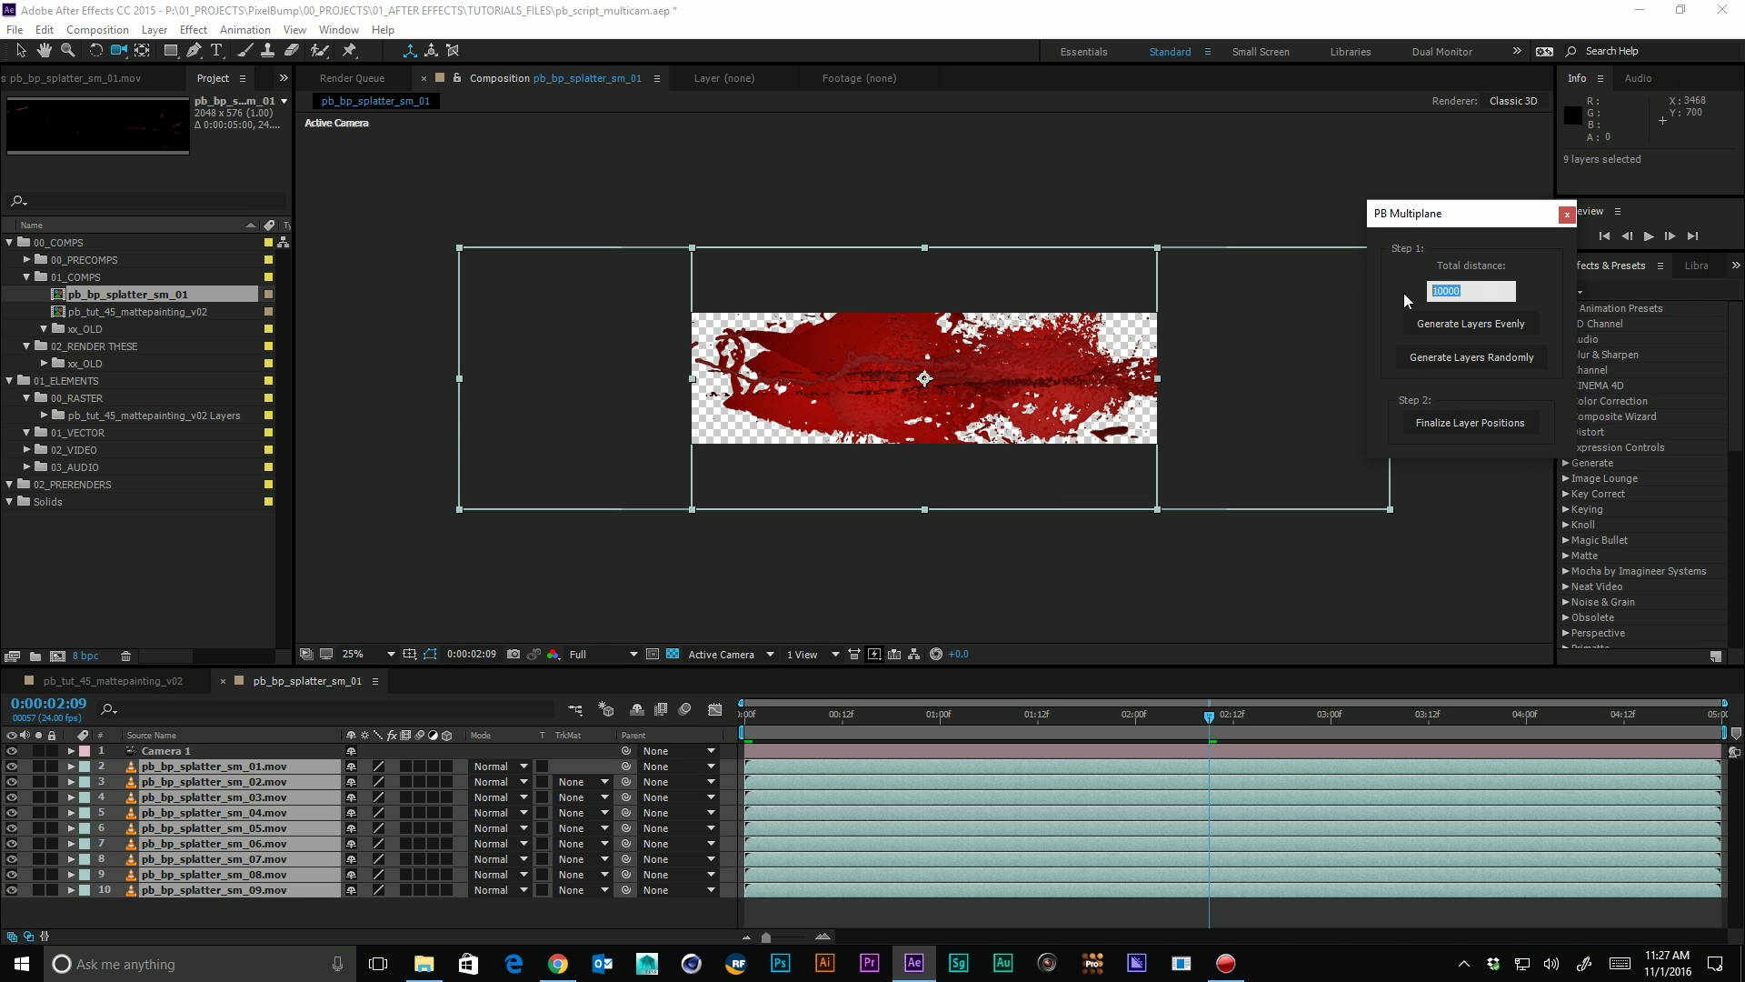
pyautogui.write('5000')
pyautogui.press('Tab')
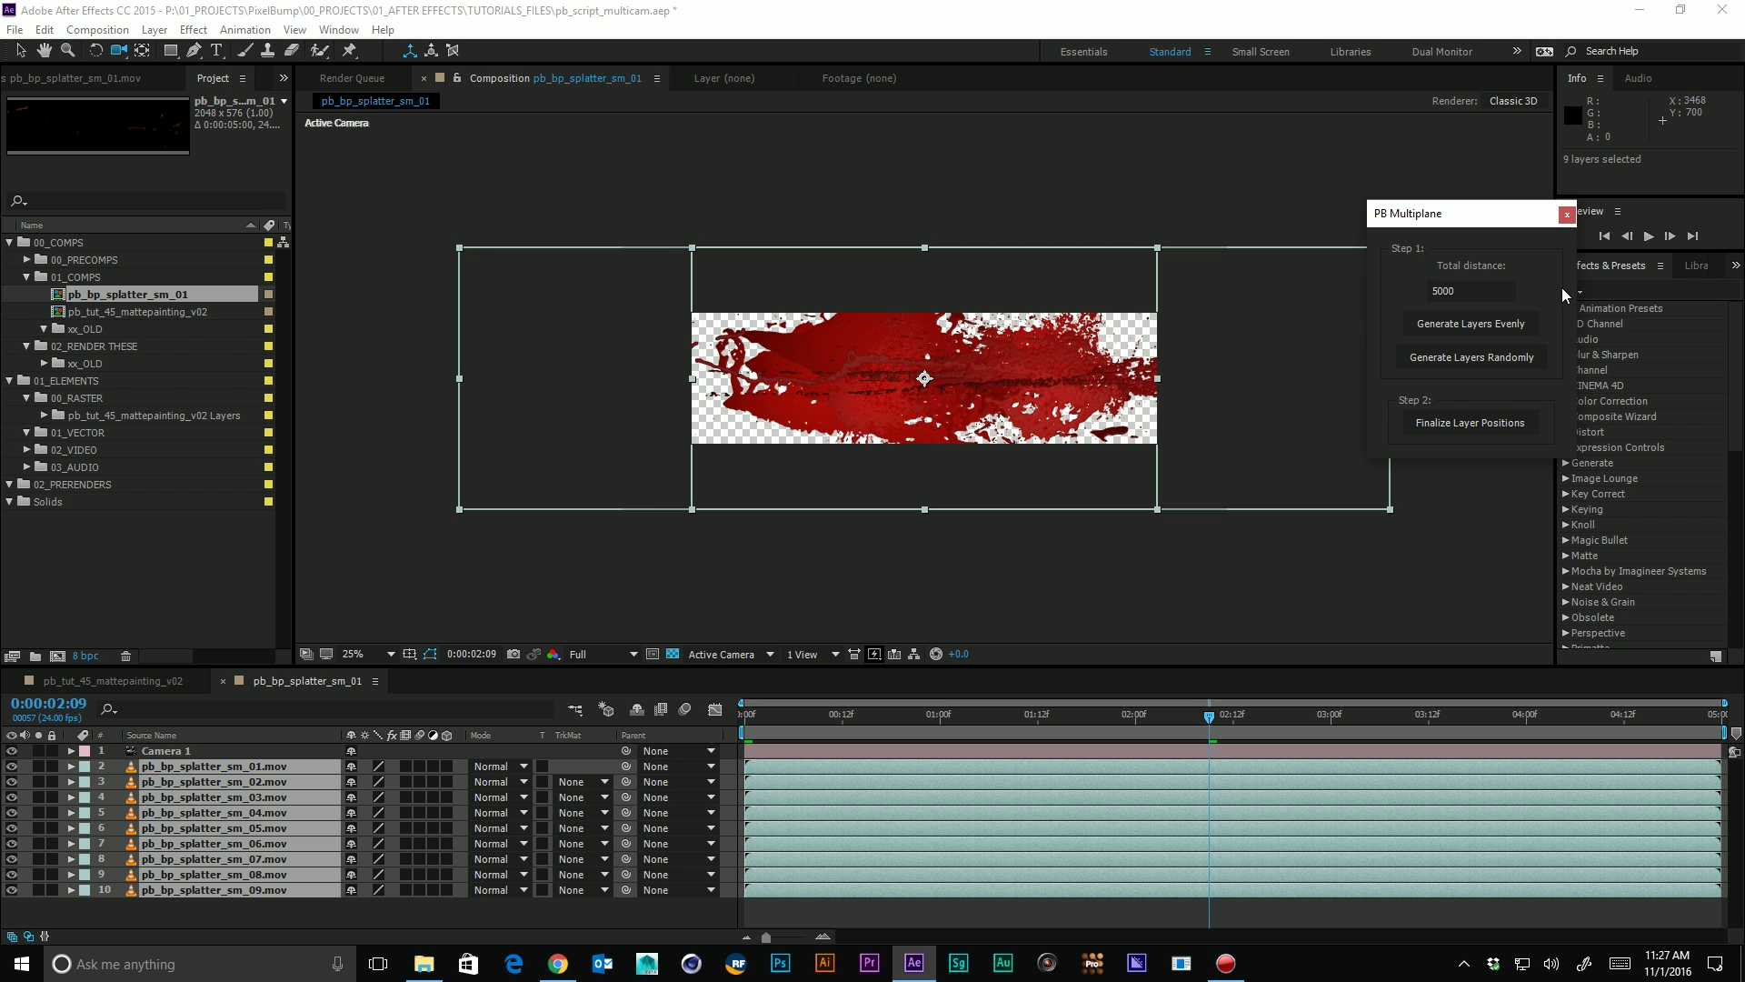
pyautogui.click(1472, 356)
pyautogui.click(807, 655)
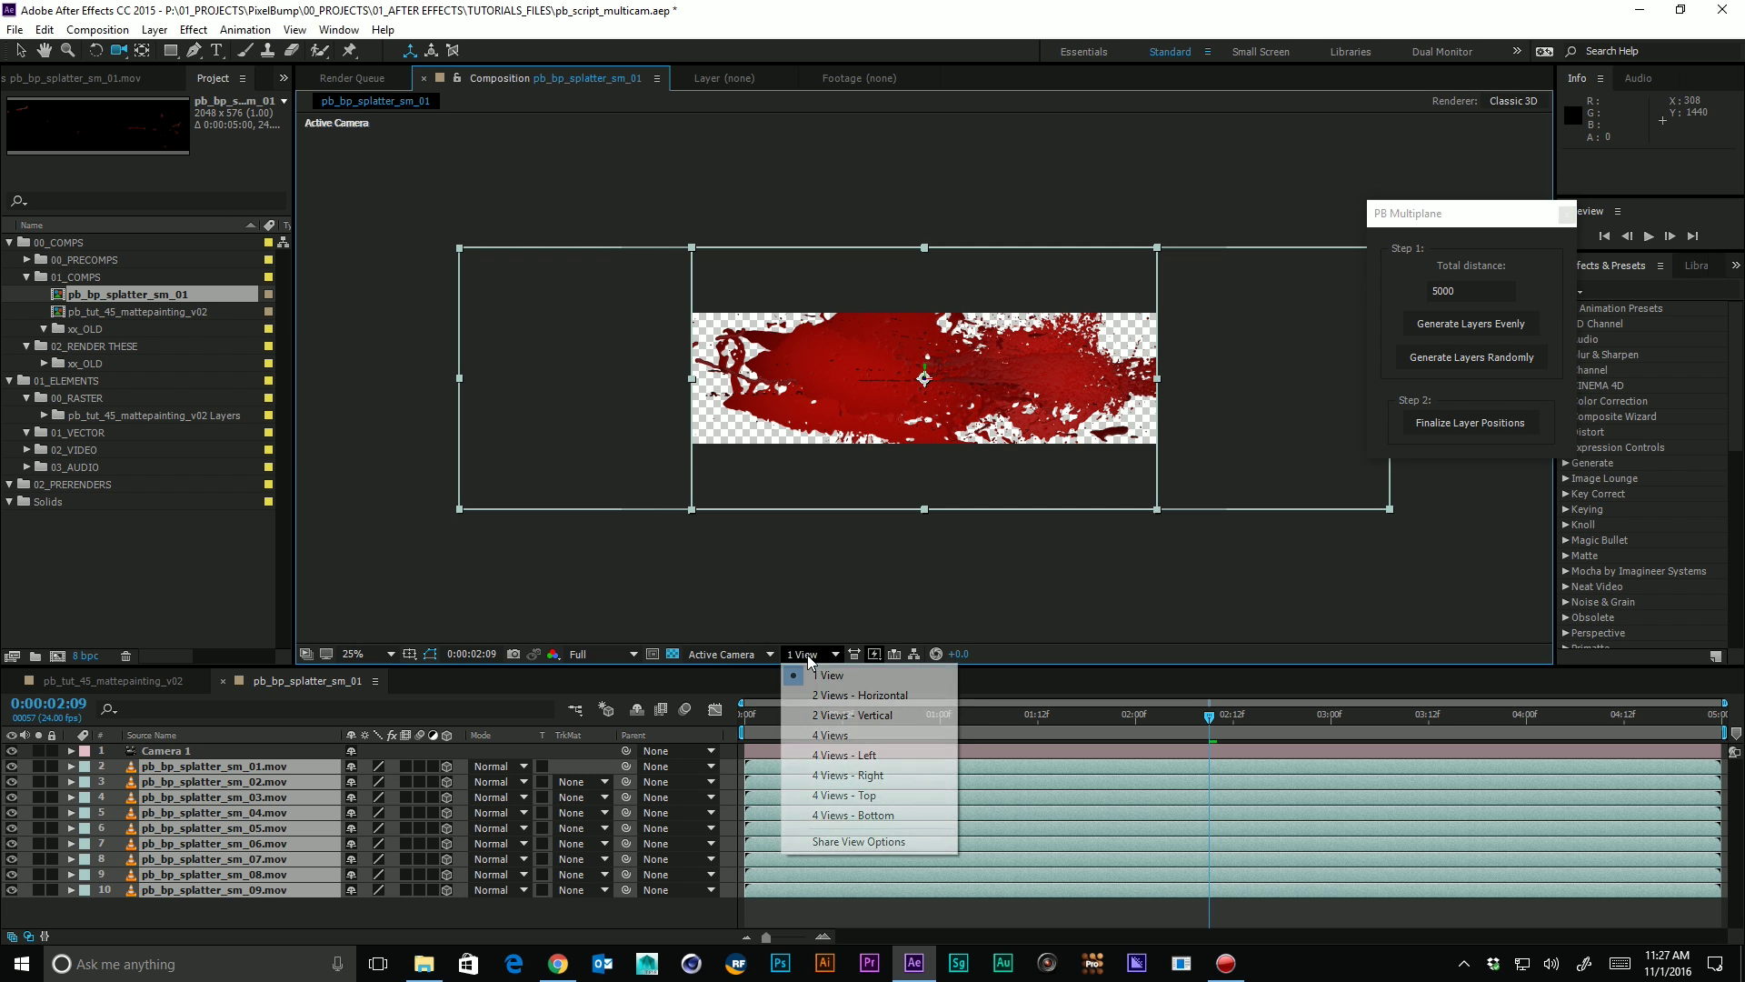
pyautogui.click(888, 693)
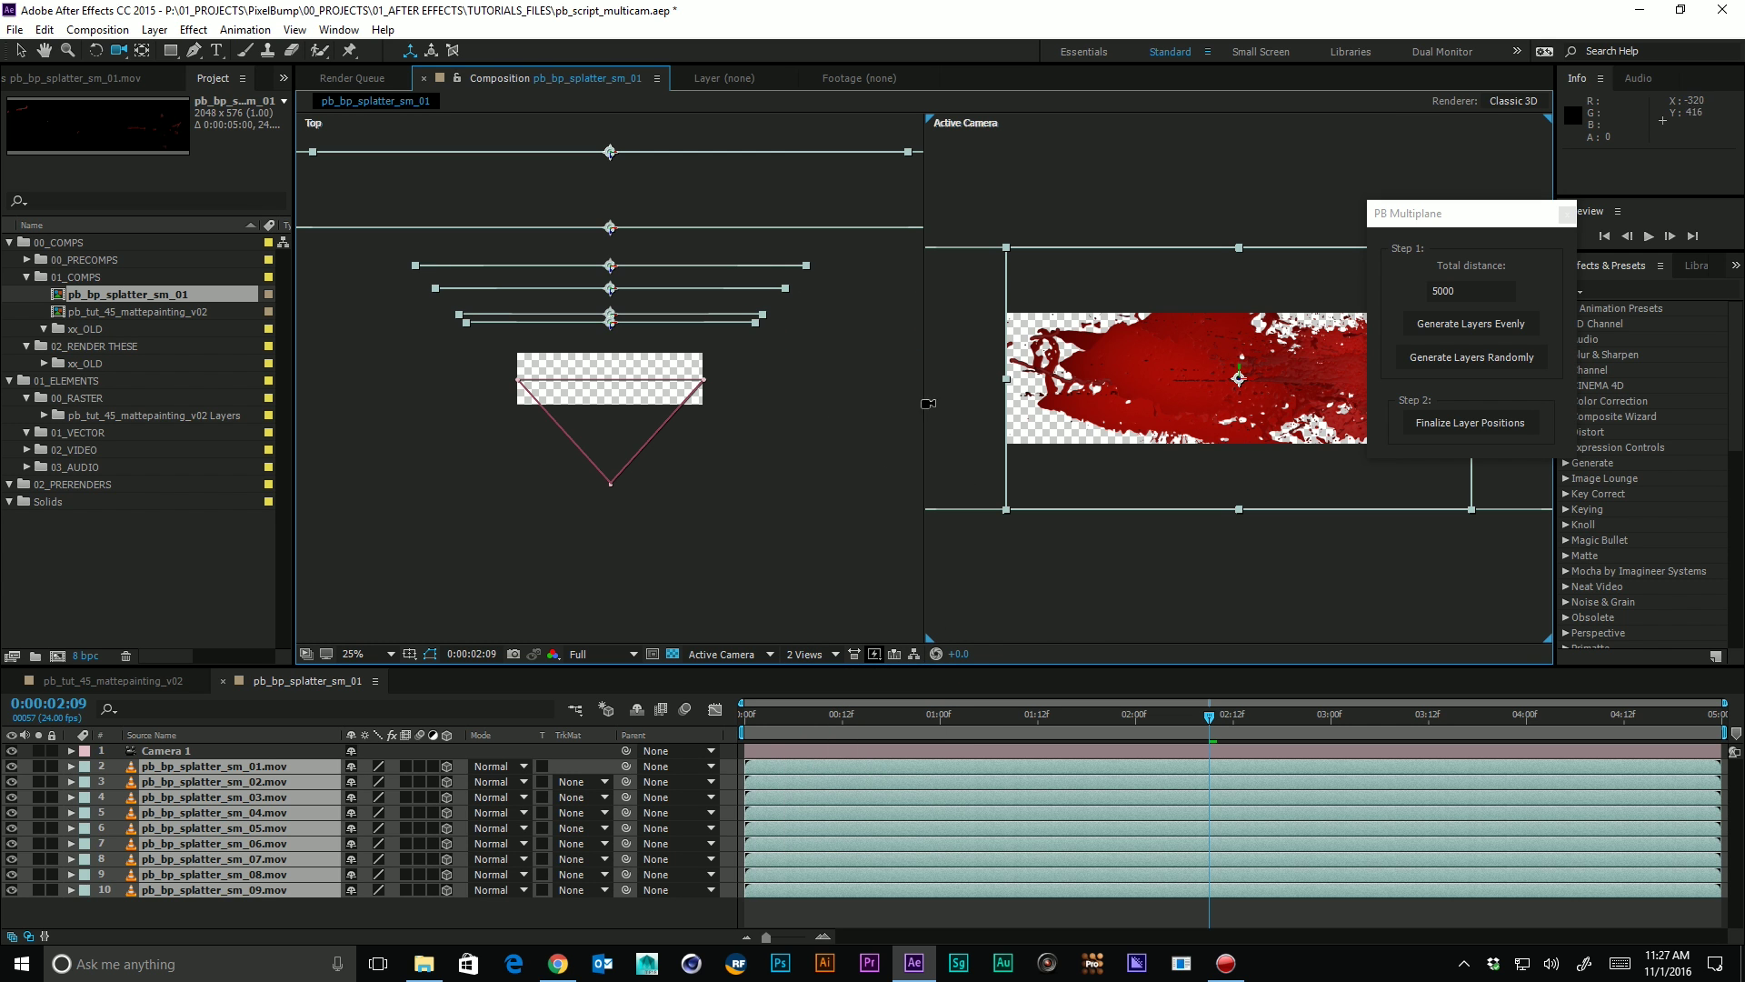
# Zoom the Top view out to show all splatter layers and deselect them
pyautogui.moveTo(761, 318); pyautogui.dragTo(773, 440)
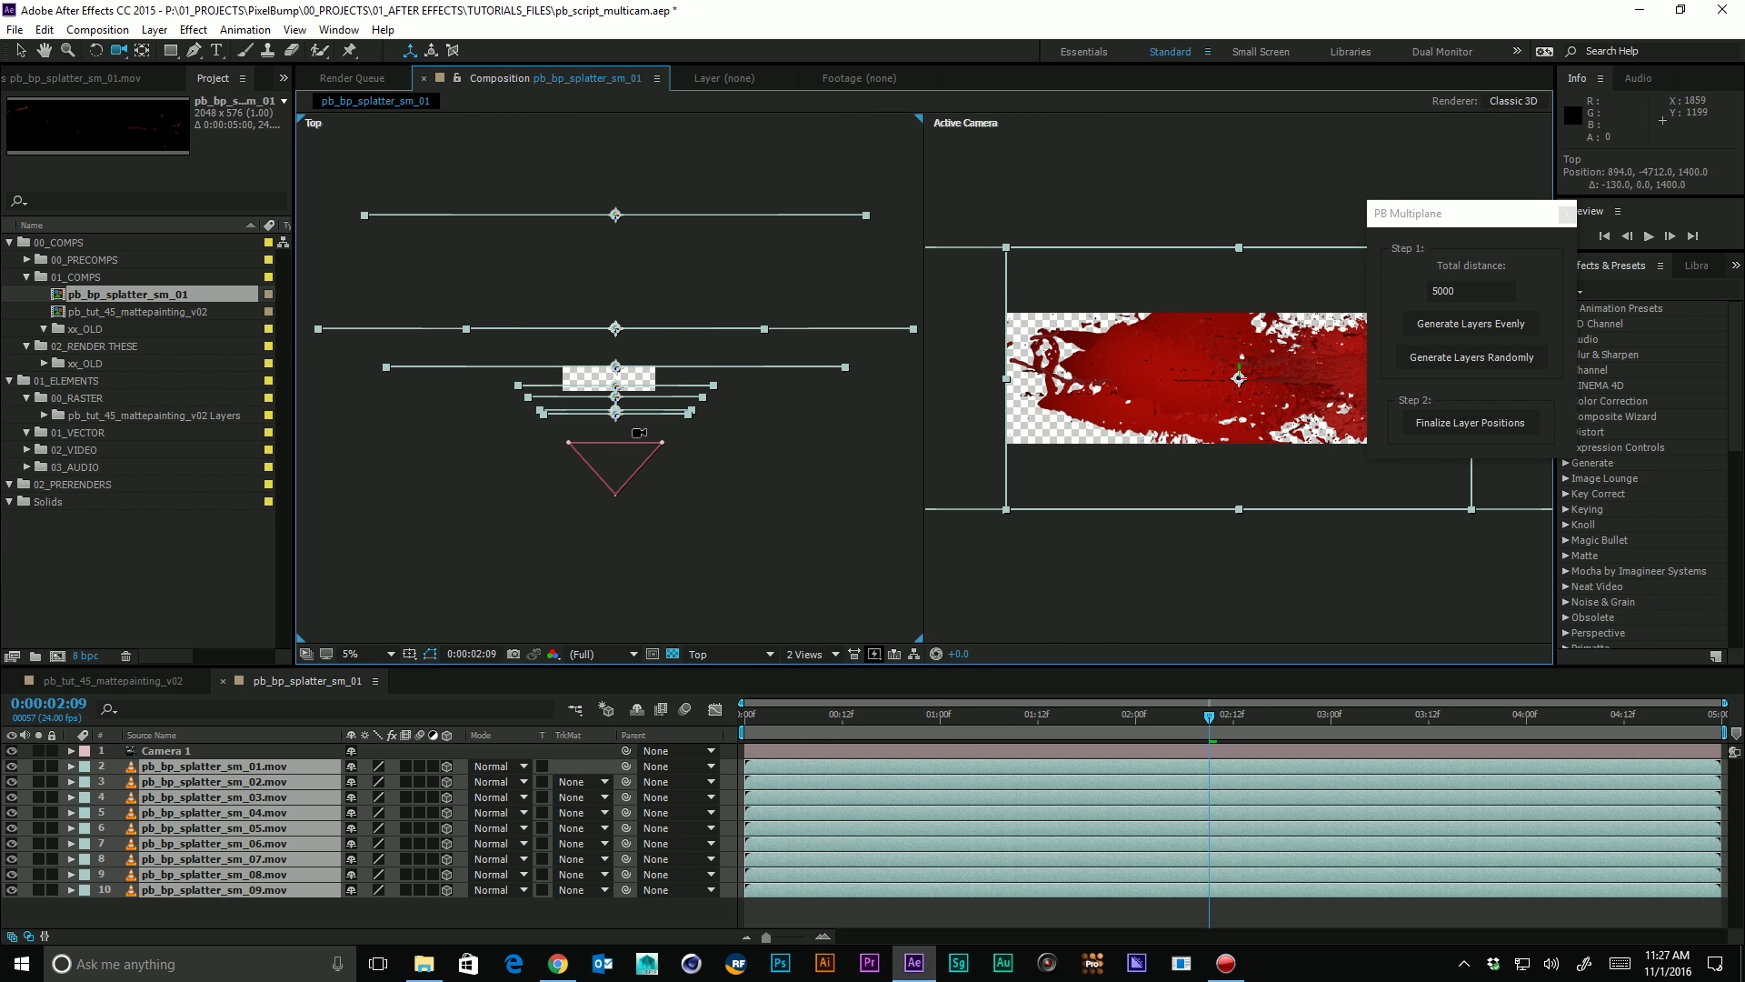
pyautogui.click(1487, 360)
pyautogui.press('v')
pyautogui.click(661, 435)
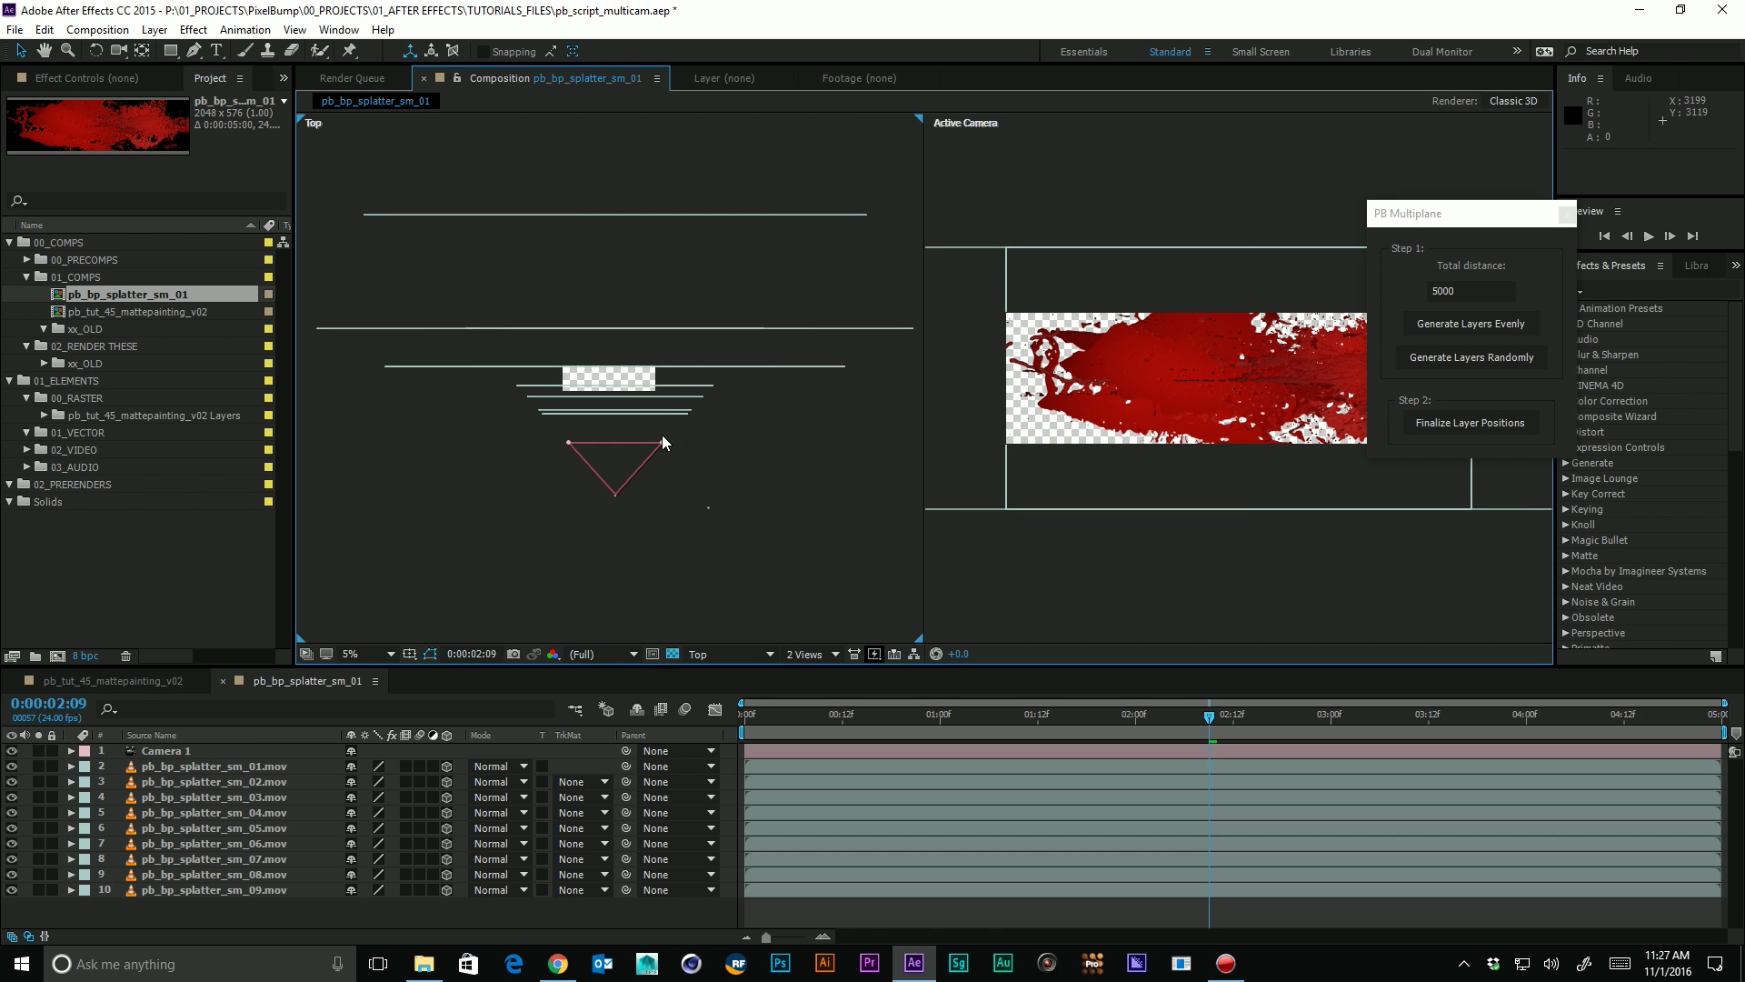
pyautogui.click(618, 372)
# Push sm_04 much farther back and bring sm_08 closer to Z 554.3
pyautogui.click(626, 414)
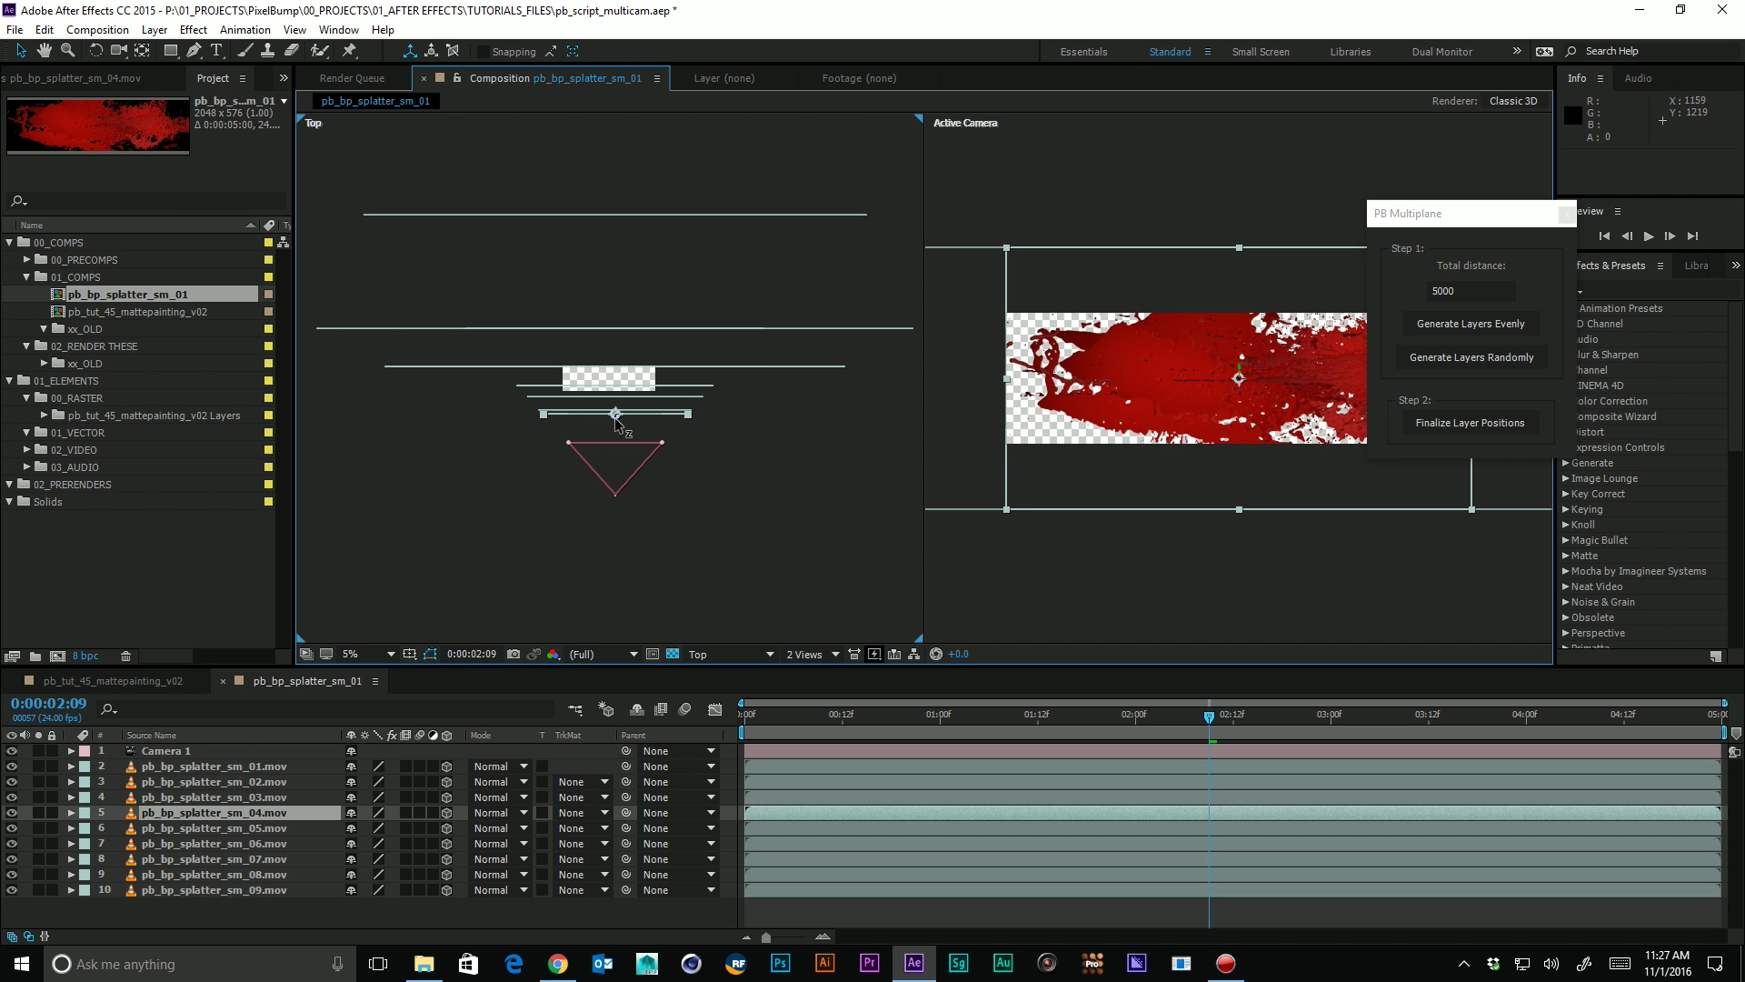
pyautogui.moveTo(616, 416); pyautogui.dragTo(622, 314)
pyautogui.click(616, 411)
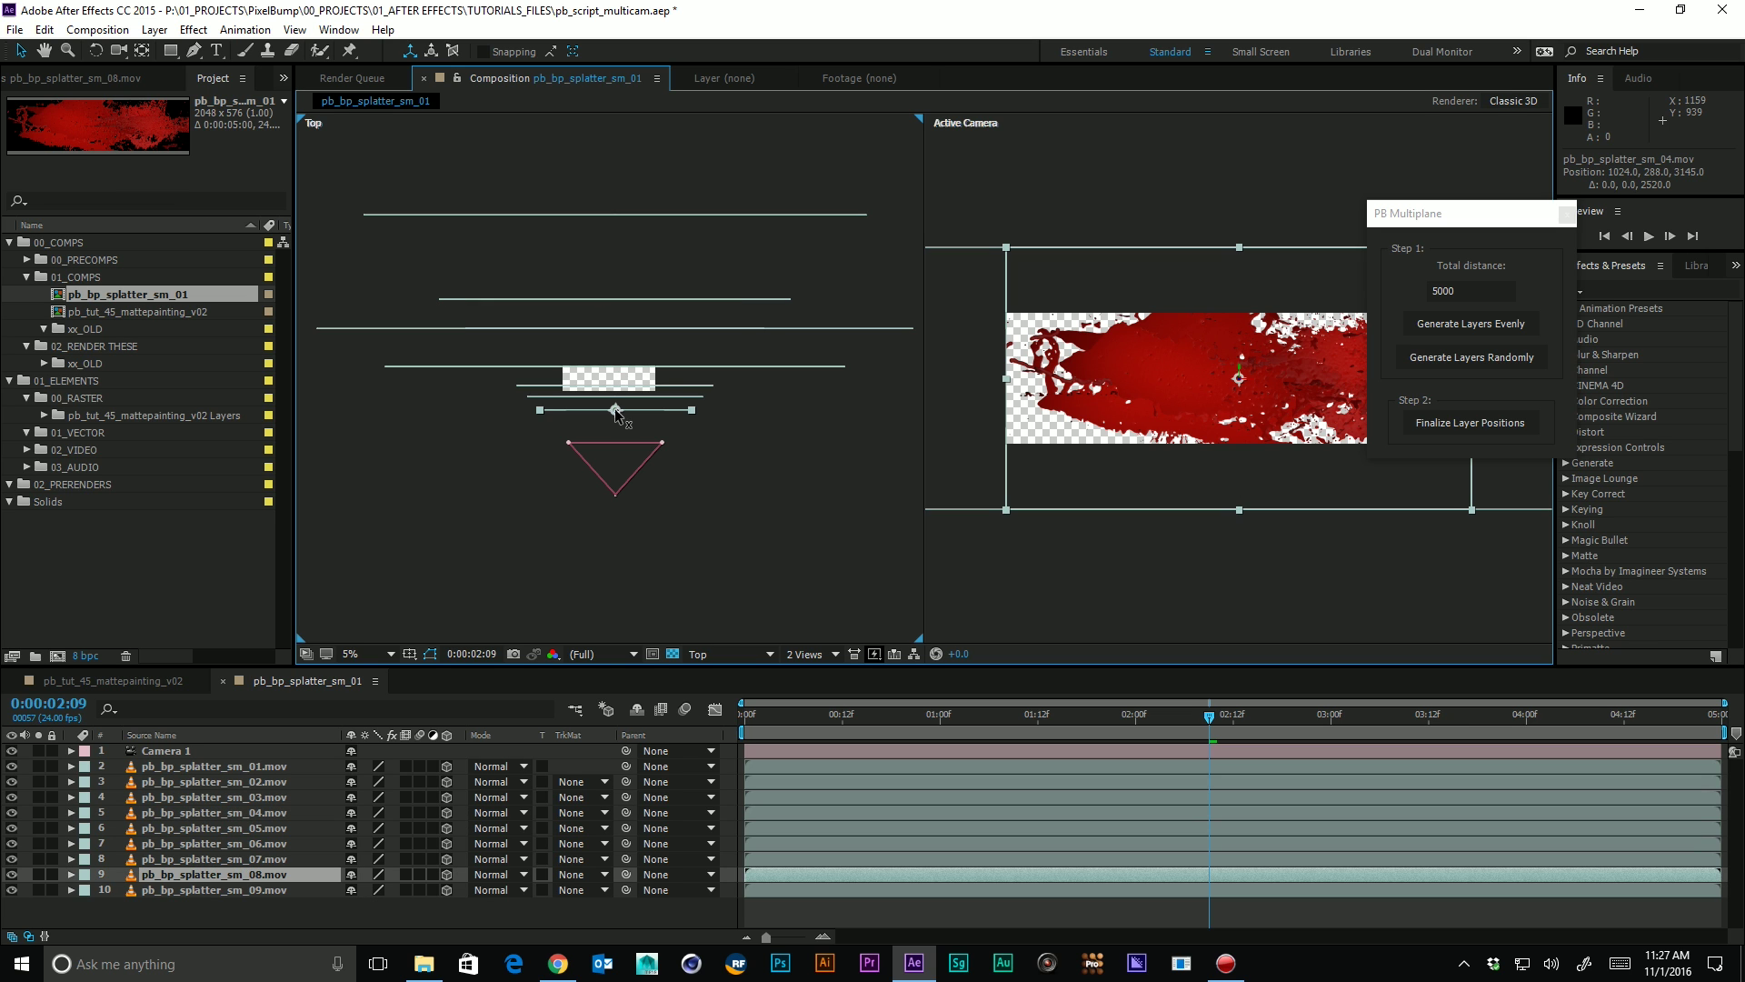
pyautogui.moveTo(616, 411); pyautogui.dragTo(617, 433)
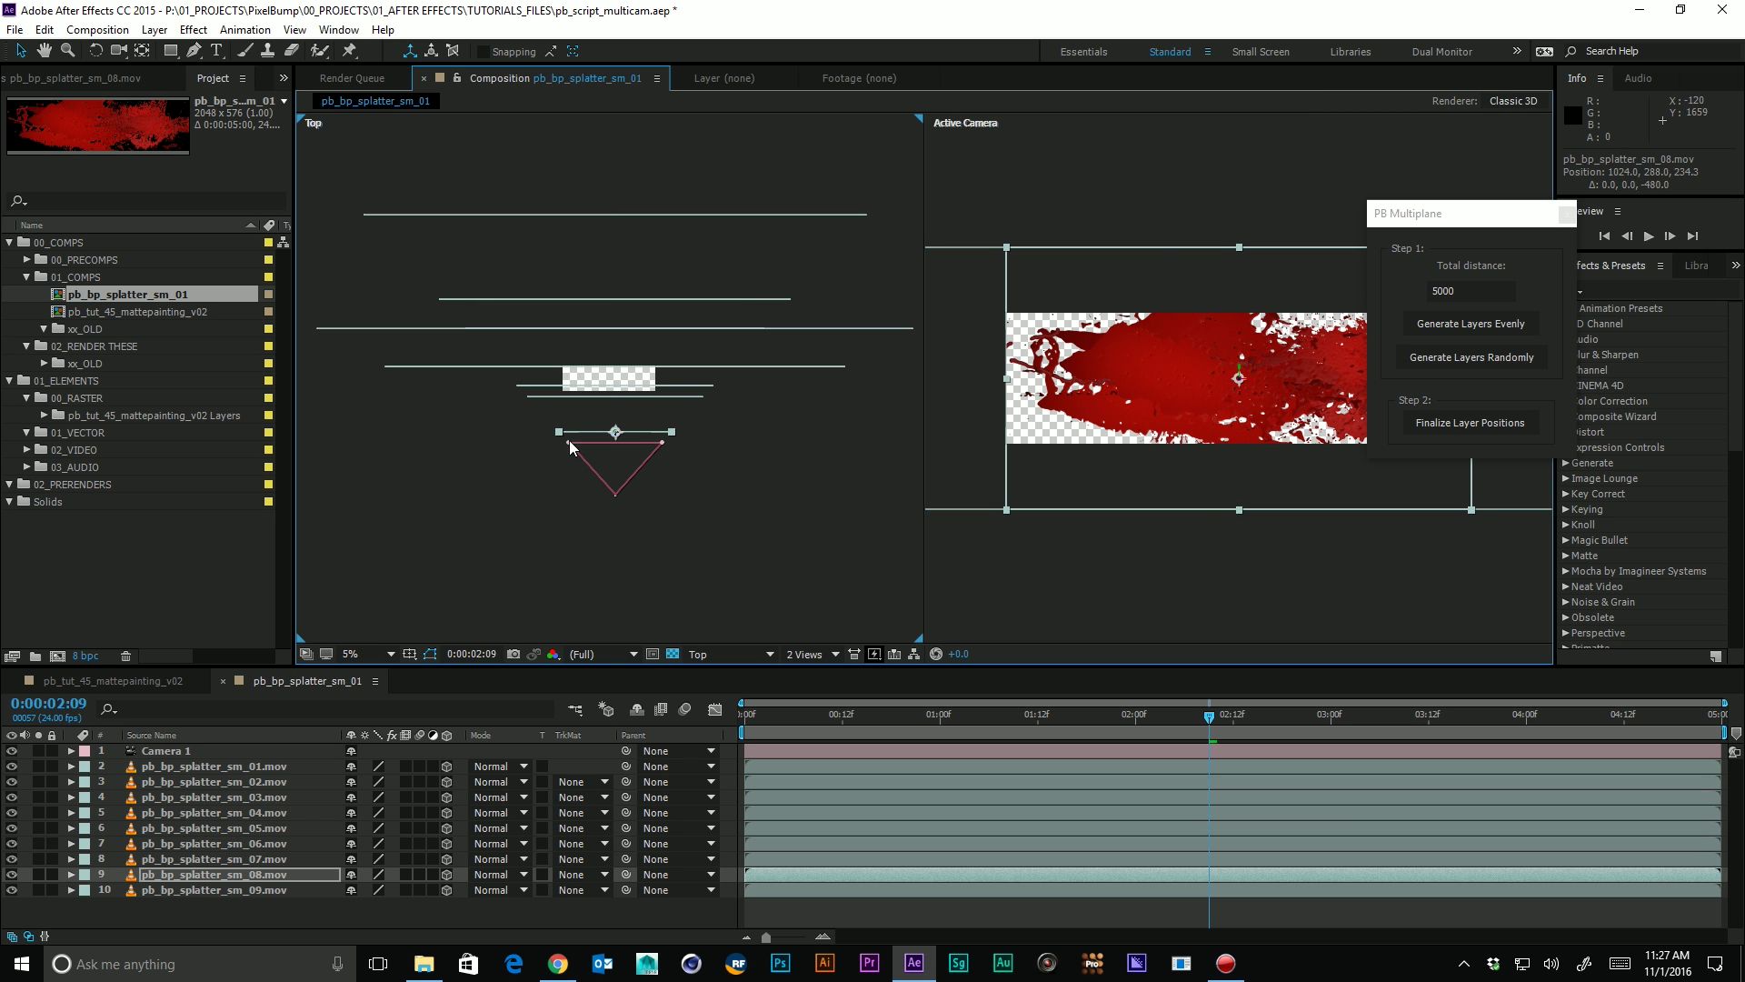
pyautogui.moveTo(616, 433)
pyautogui.mouseDown()
pyautogui.moveTo(616, 418)
pyautogui.moveTo(616, 448)
pyautogui.moveTo(616, 419)
pyautogui.mouseUp()
pyautogui.hotkey('ctrl', 'z')
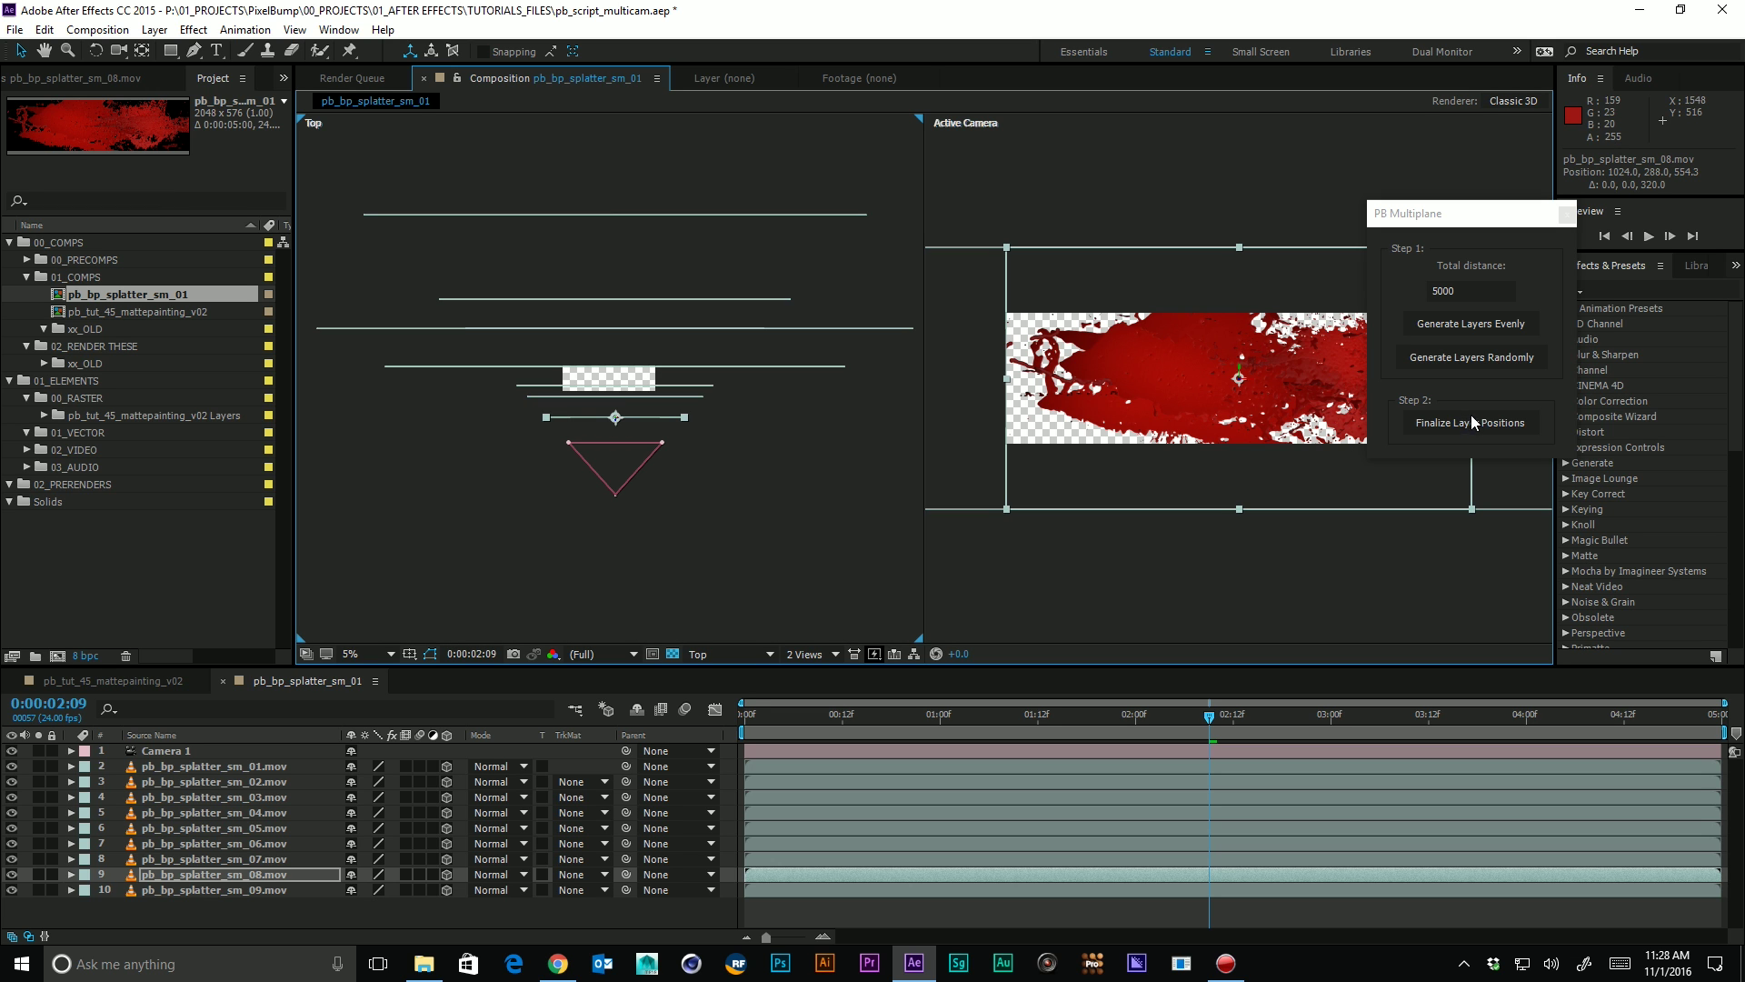
# Finalize the splatter positions and orbit Camera 1 to 1885.4, -1285.2, -2567.0
pyautogui.click(1491, 422)
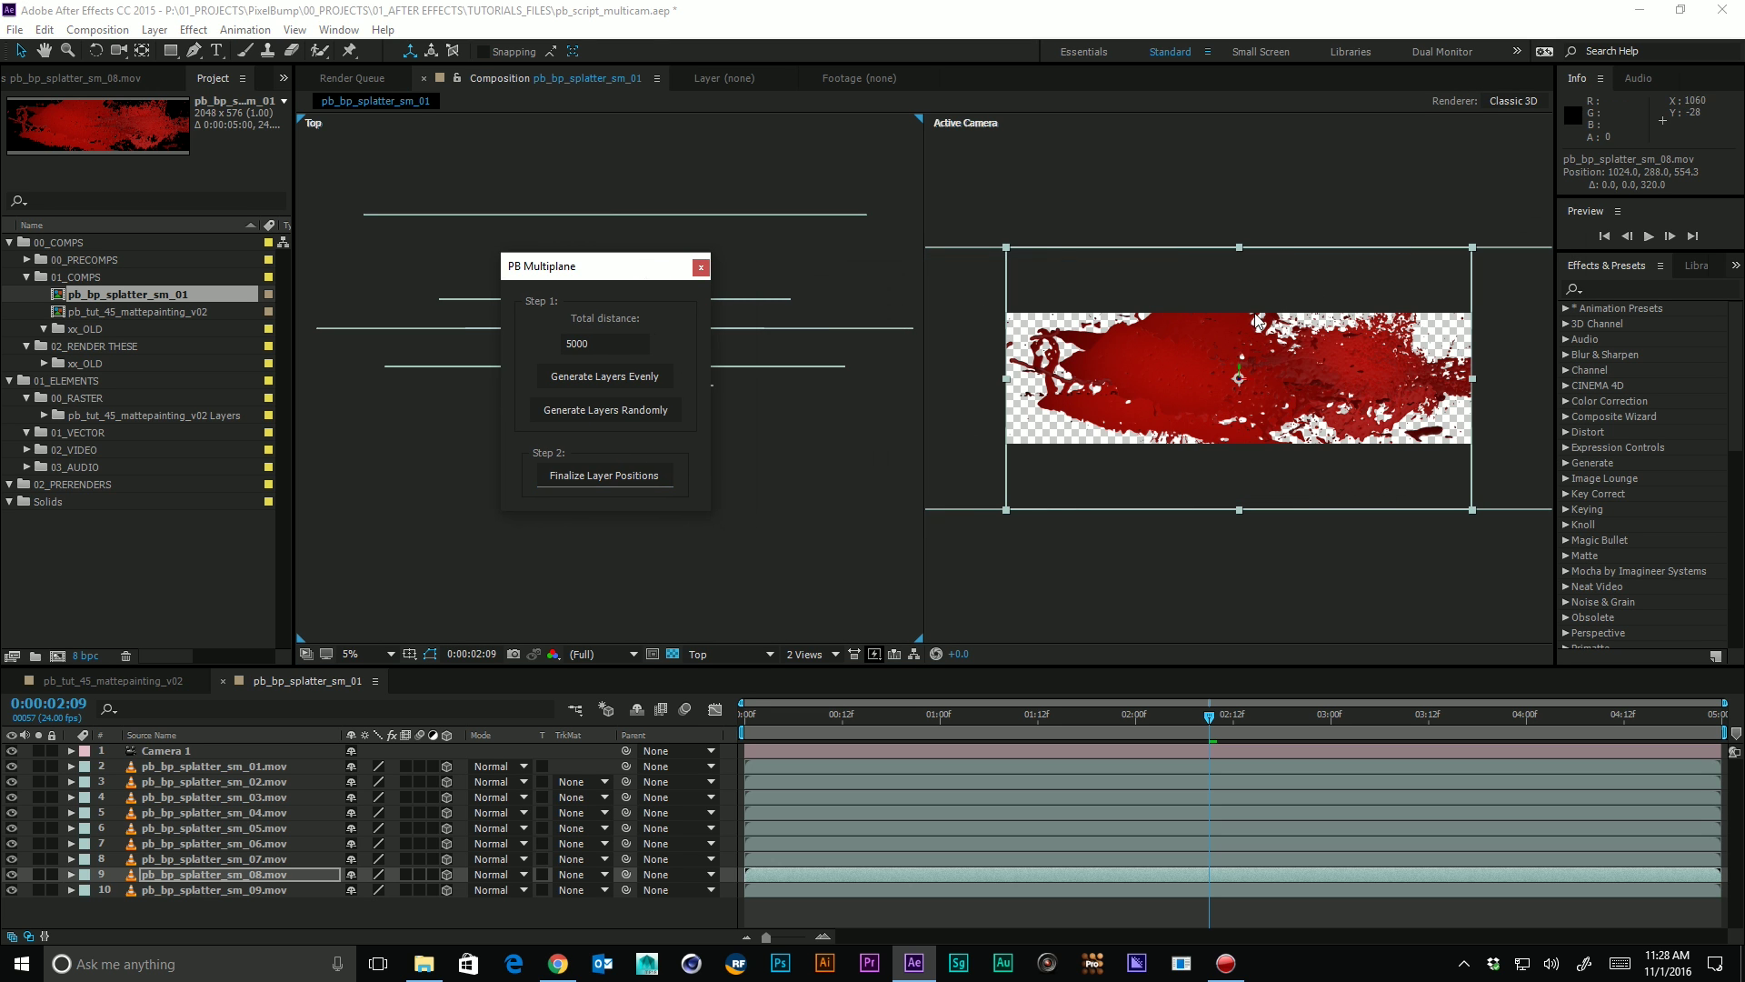
pyautogui.click(1356, 233)
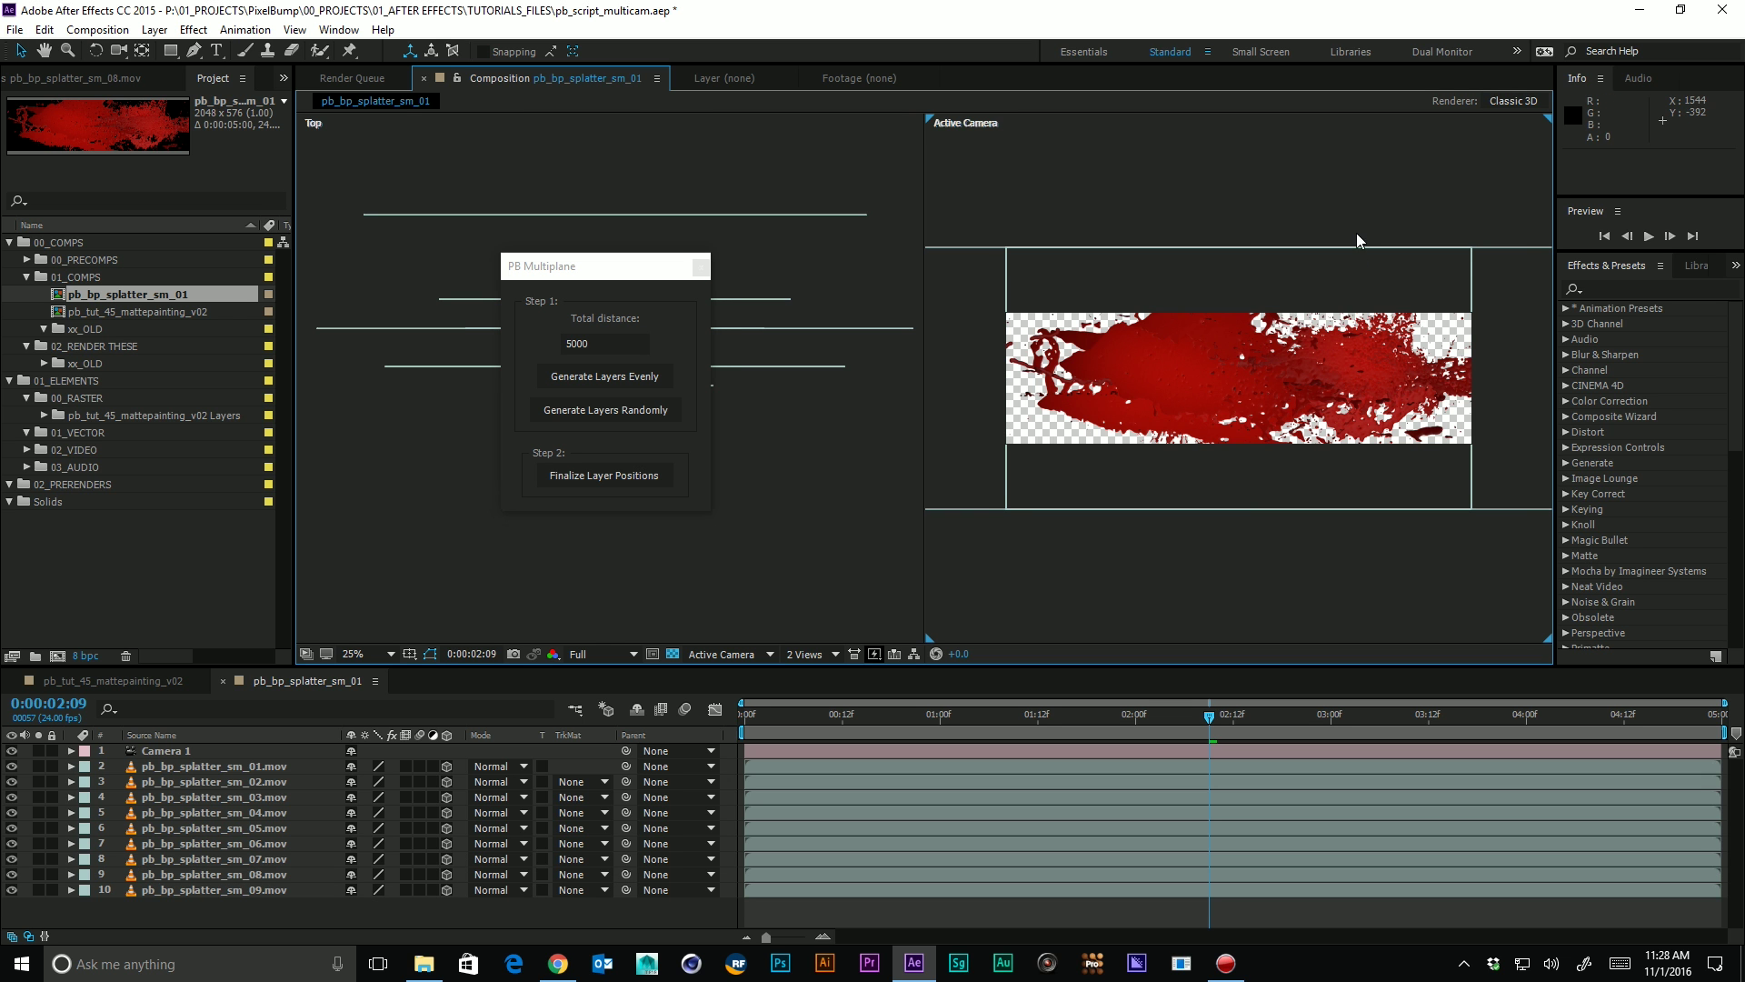
pyautogui.press('c')
pyautogui.moveTo(1345, 334); pyautogui.dragTo(1134, 460)
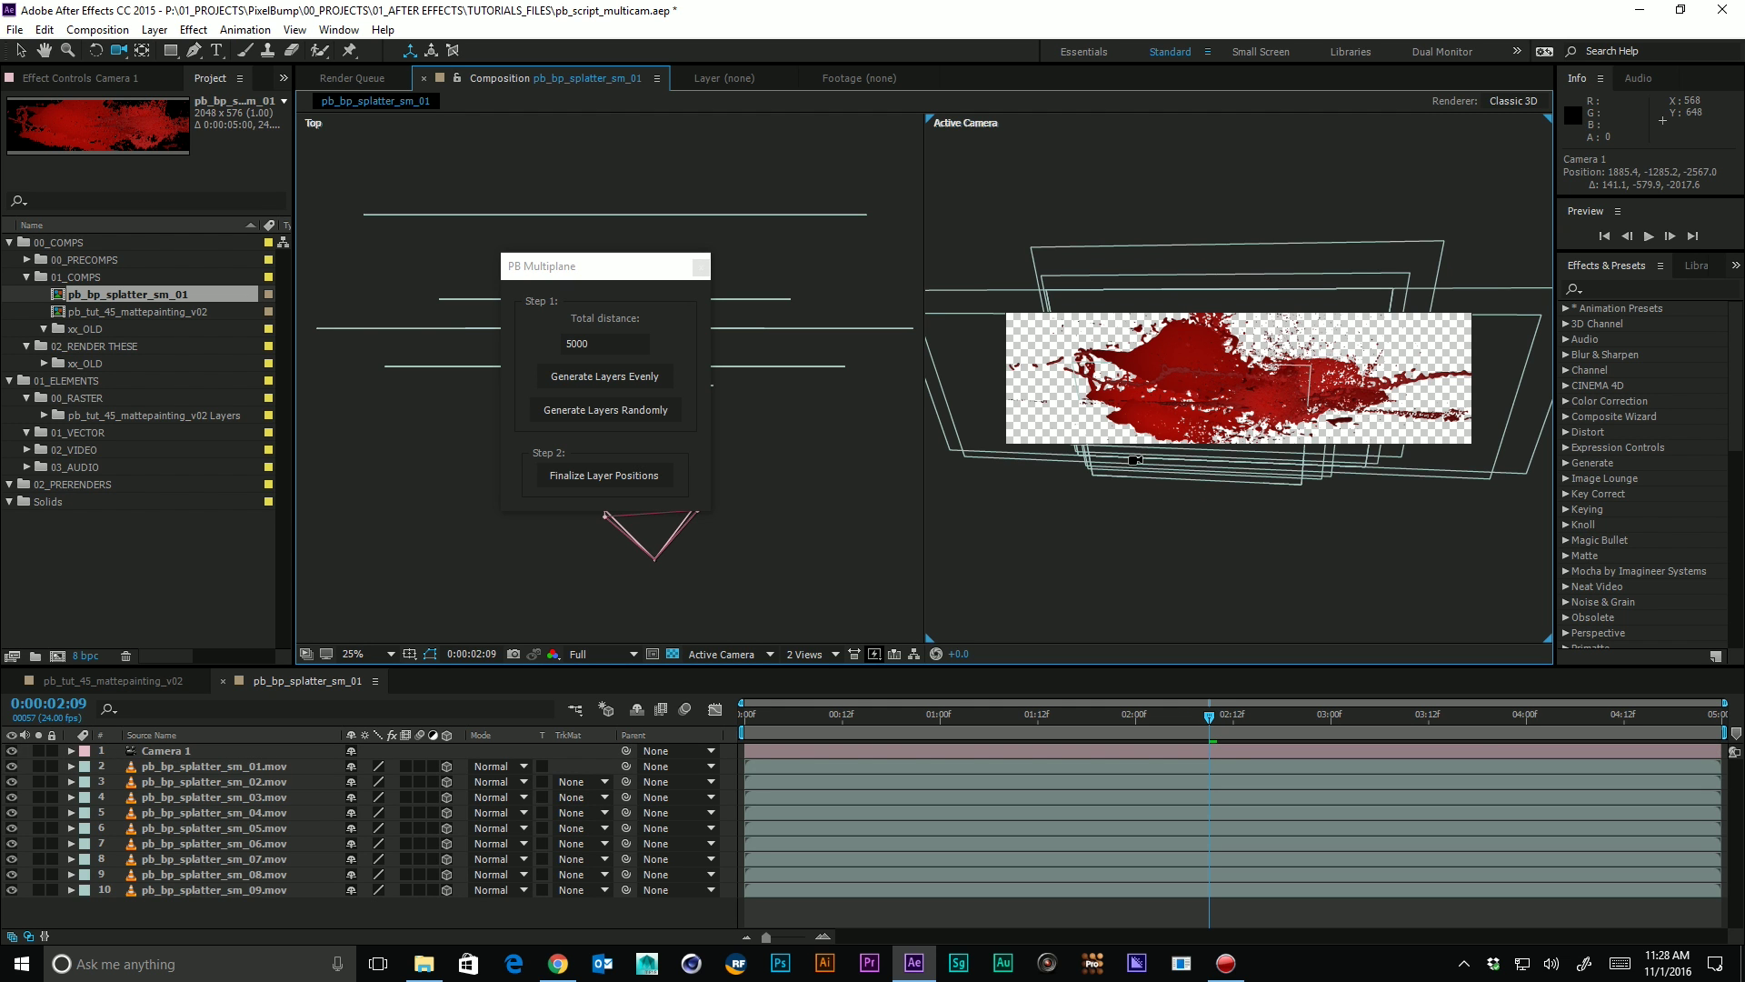